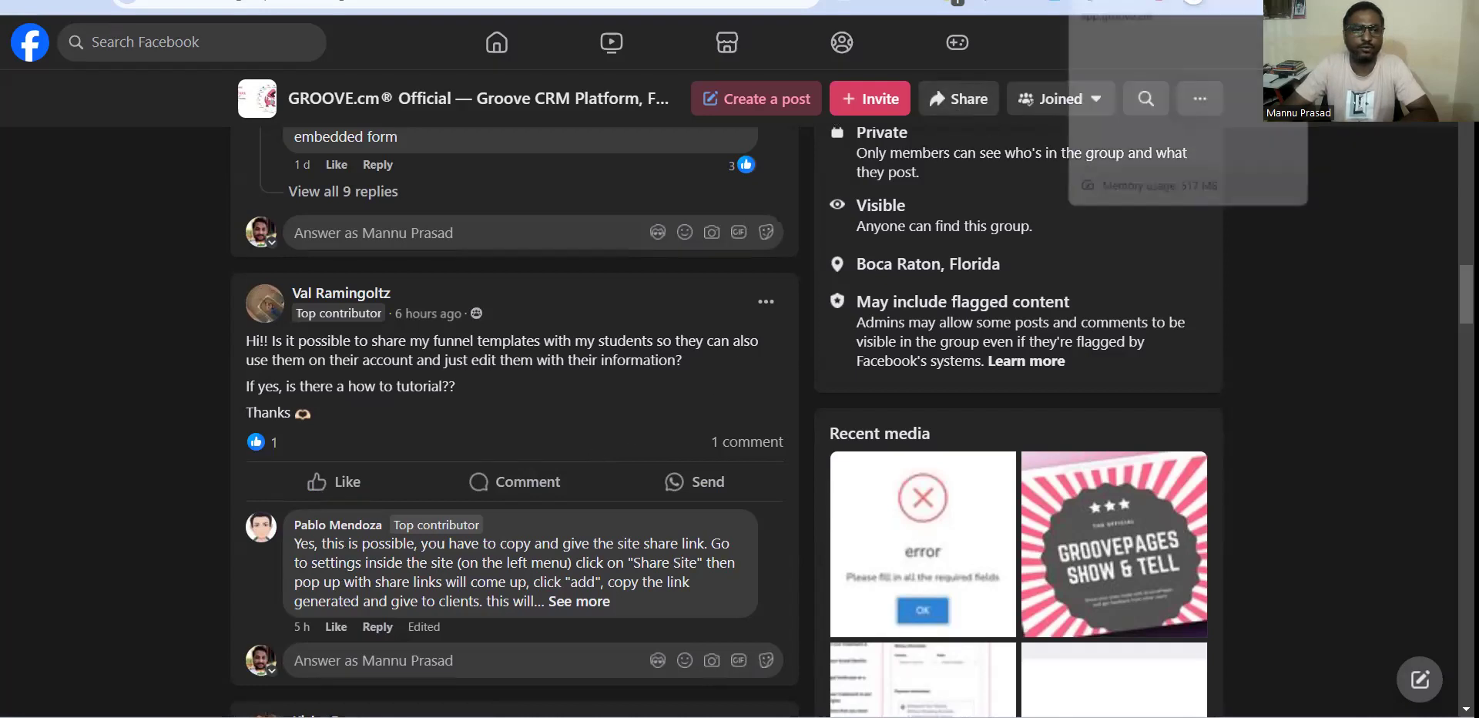
# Switch to the Groove dashboard and open the "terms and condition" site from GroovePages in the editor.
pyautogui.click(1121, 1)
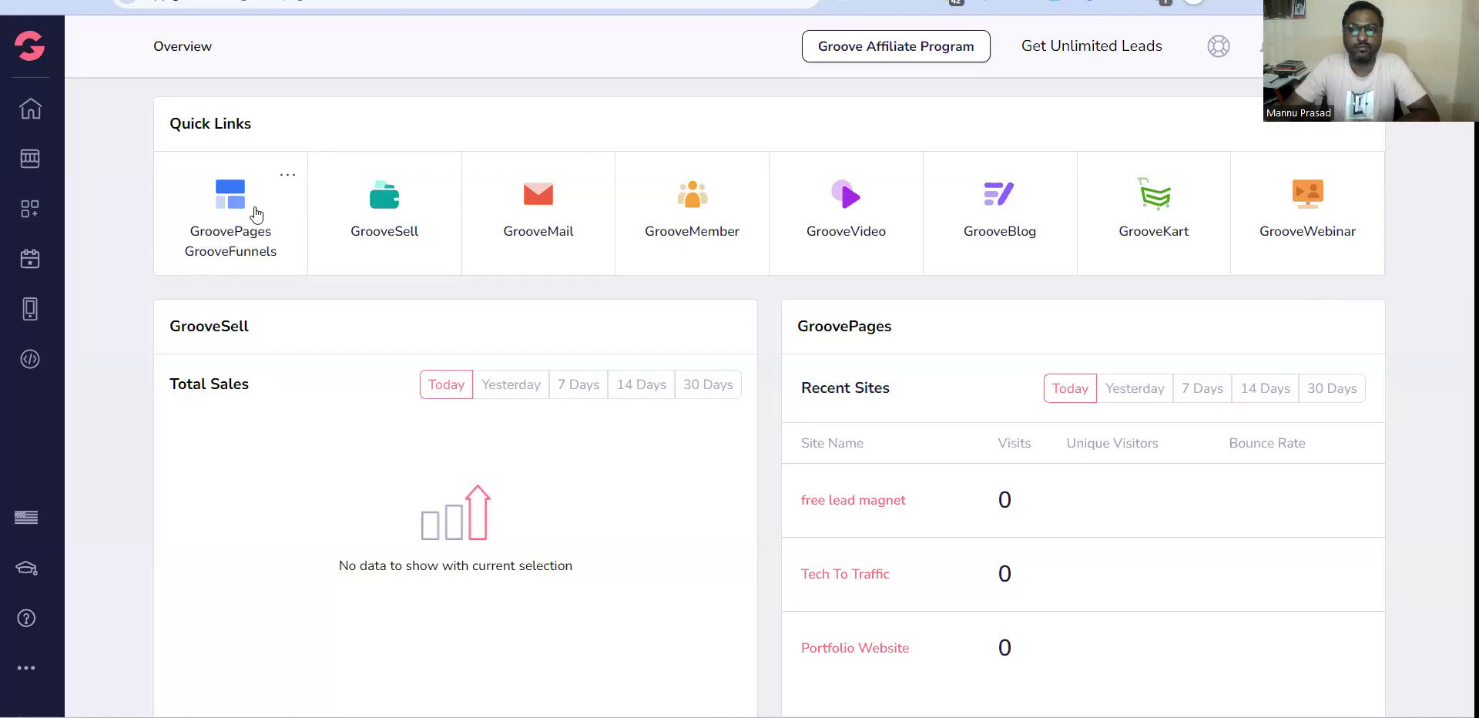
pyautogui.click(242, 232)
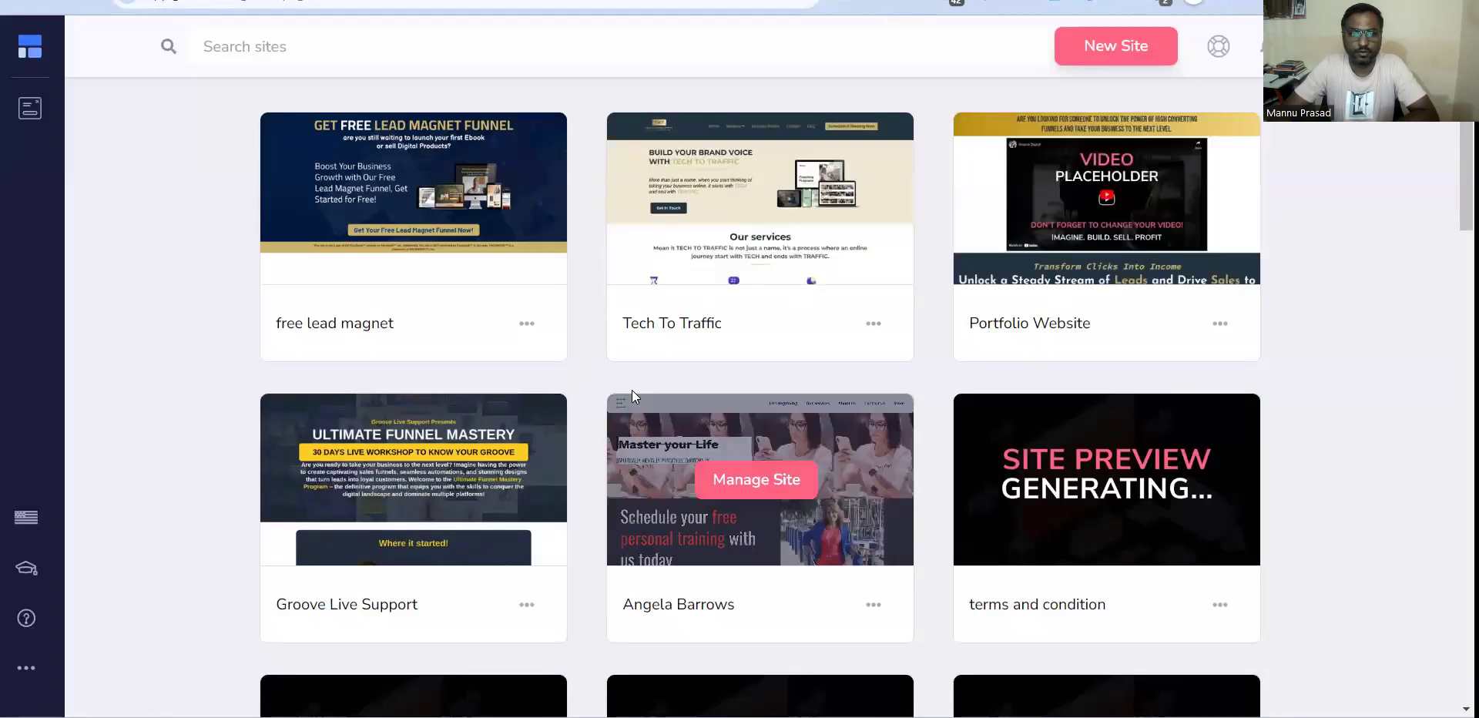
pyautogui.scroll(-5, 604, 378)
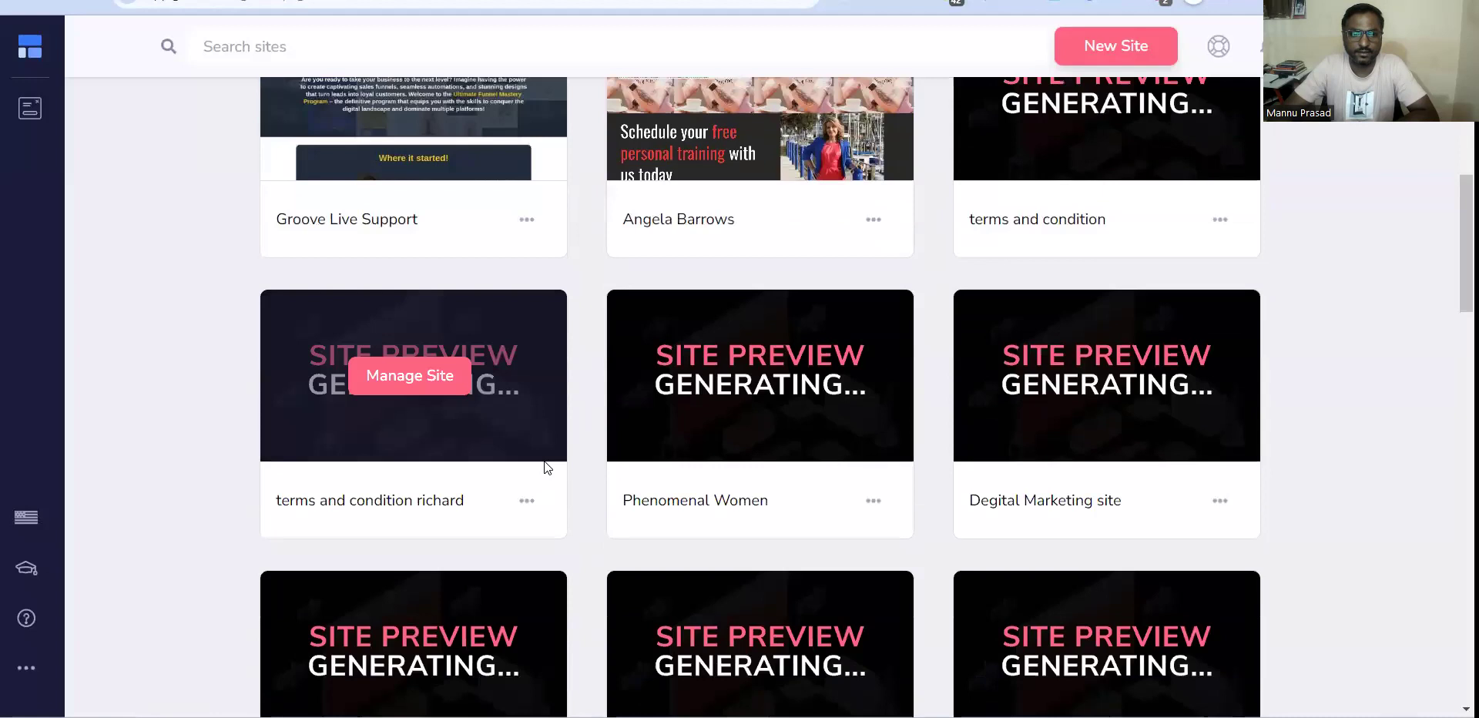
pyautogui.scroll(3, 573, 324)
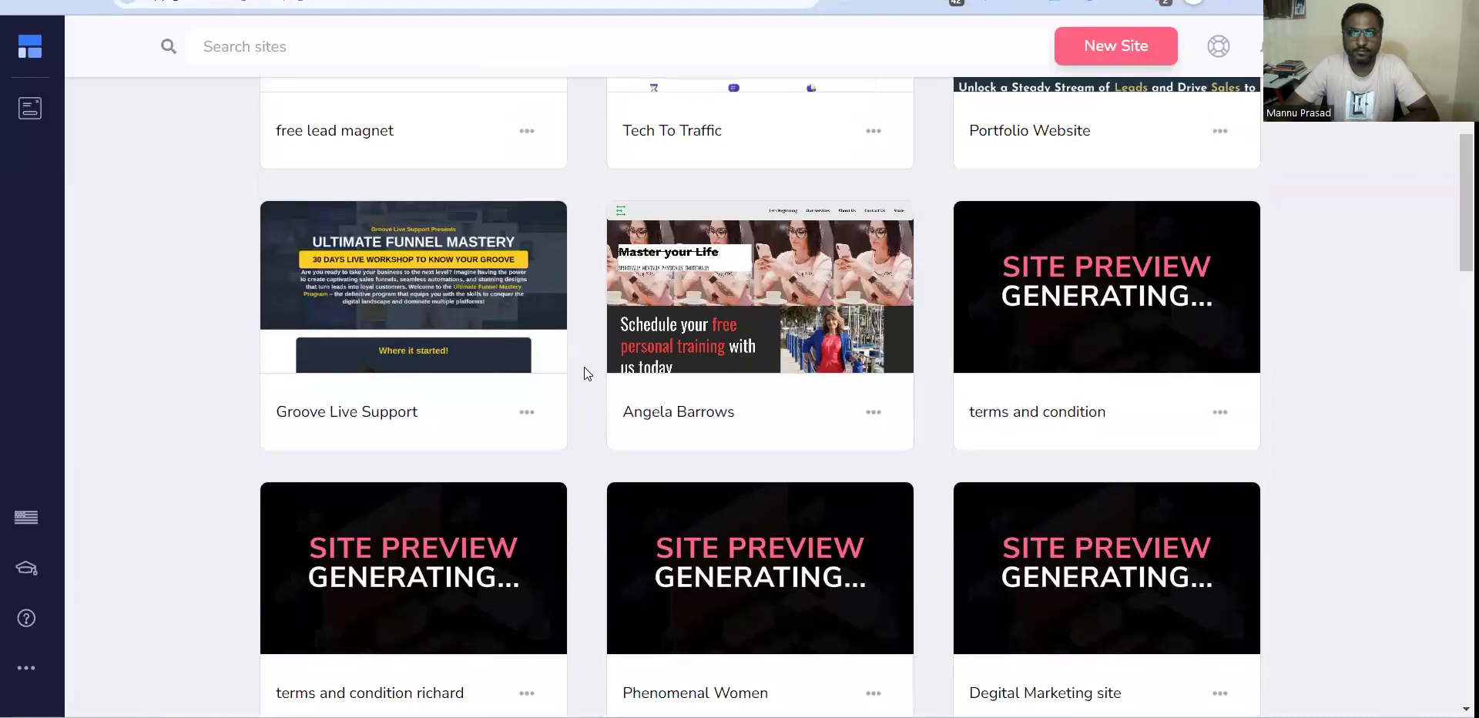
pyautogui.scroll(-1, 578, 471)
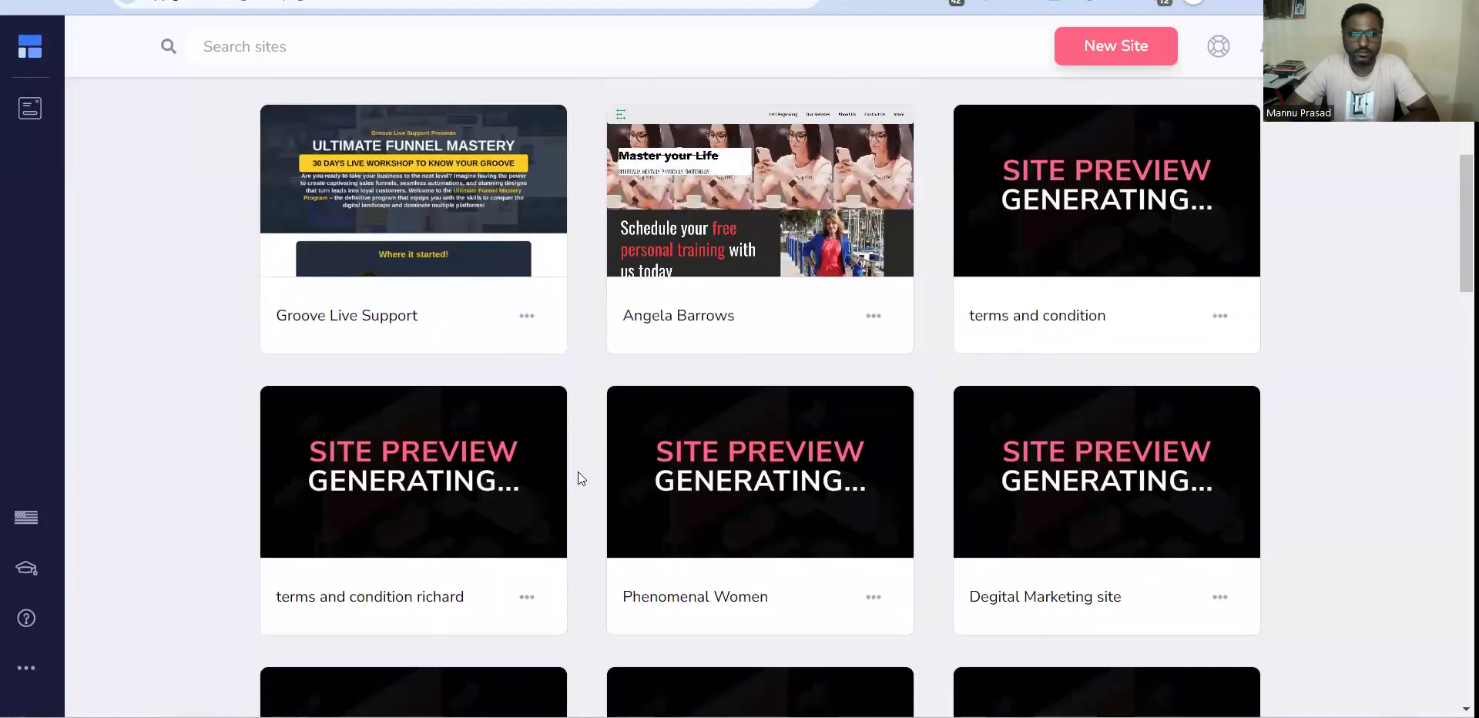
pyautogui.moveTo(1114, 196)
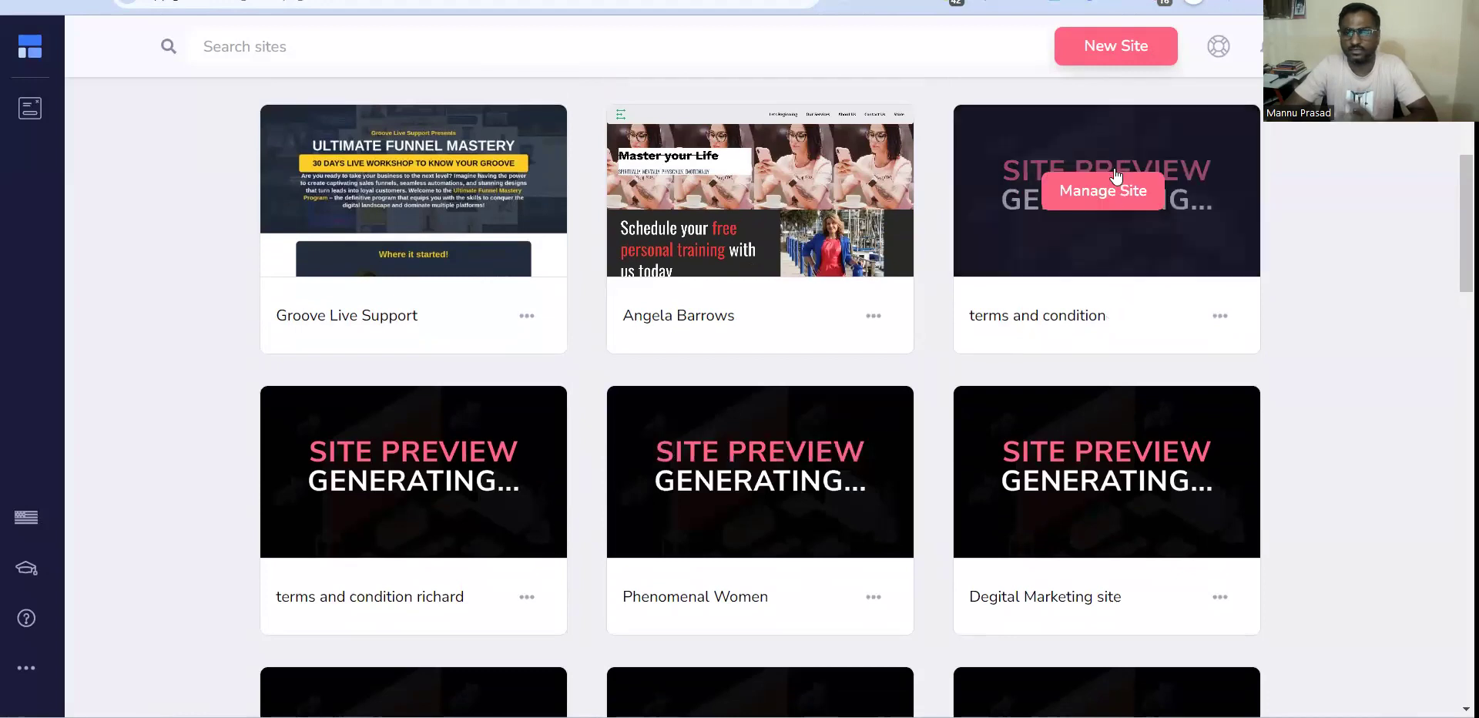
pyautogui.click(1117, 218)
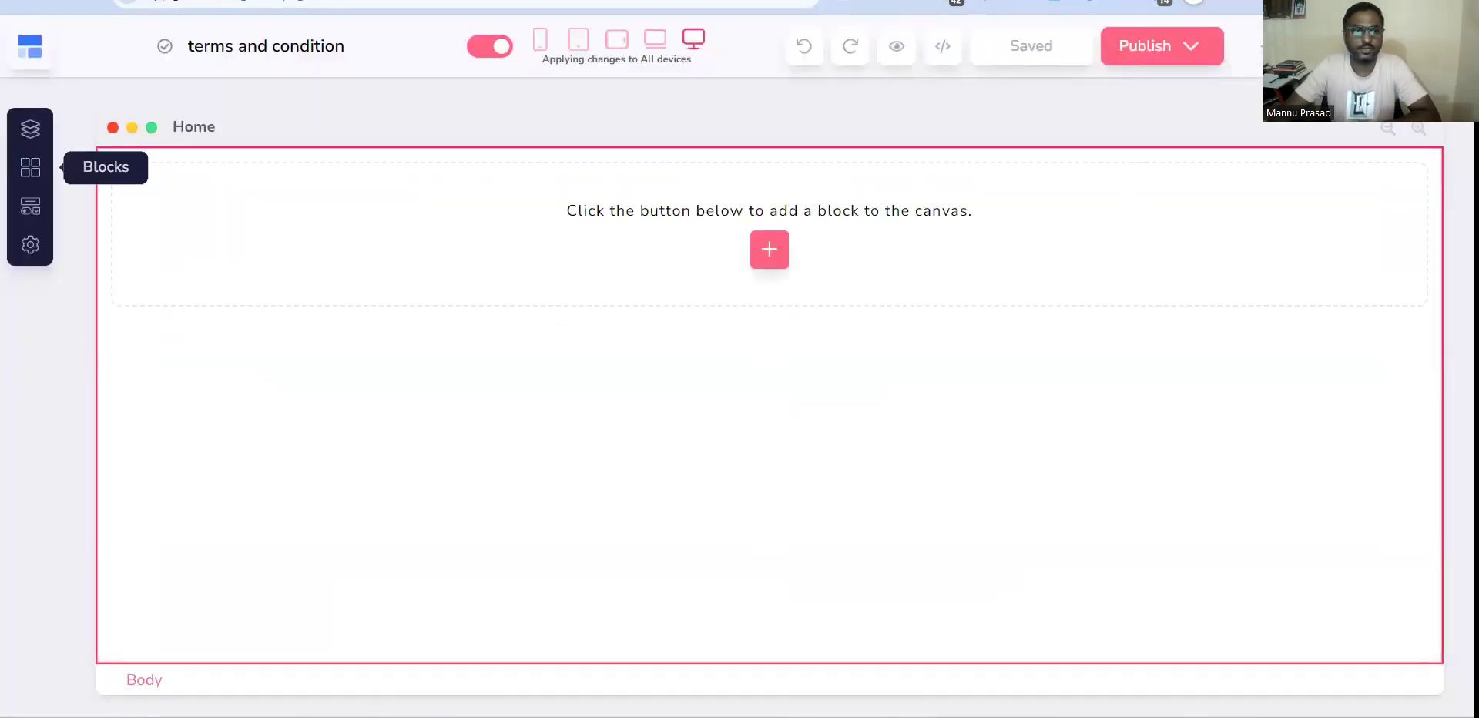
# Open Page 2 of the website and look through its privacy policy content.
pyautogui.click(31, 129)
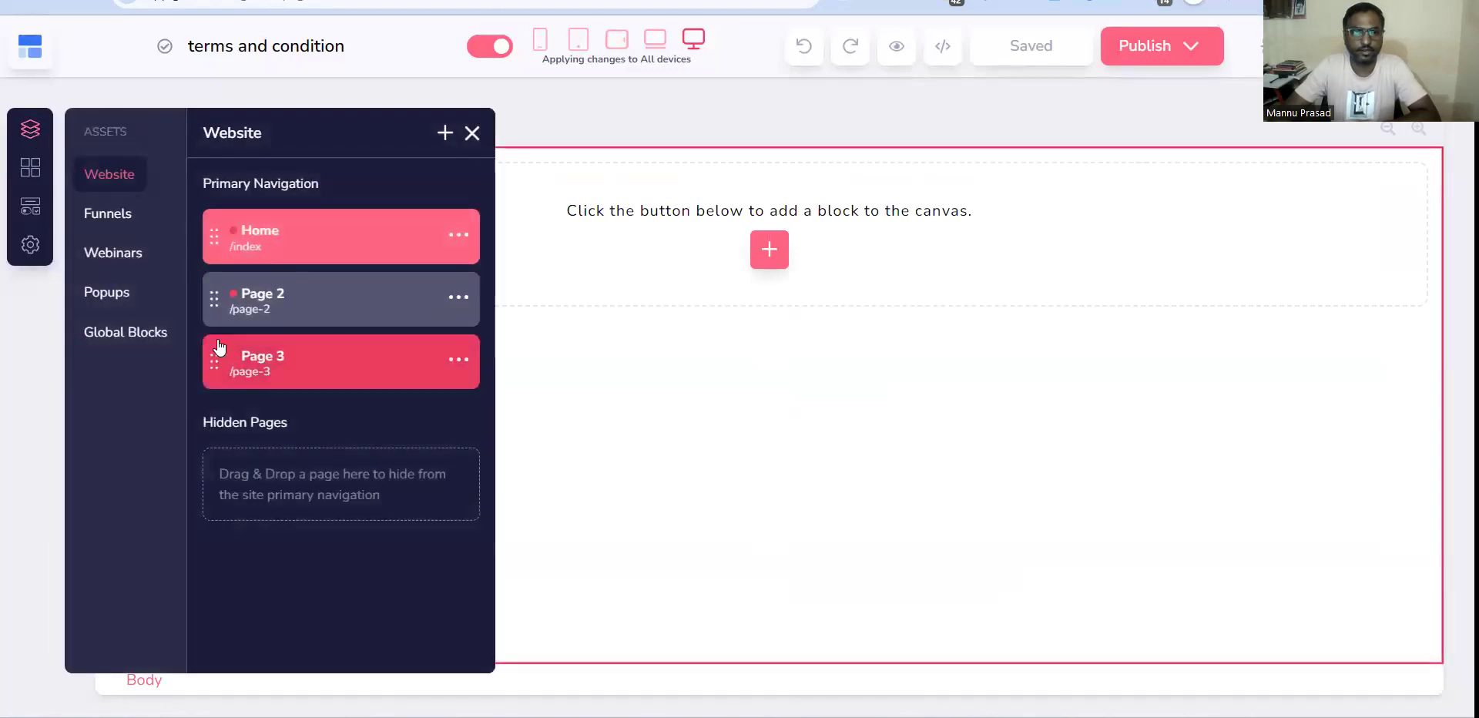
pyautogui.click(284, 304)
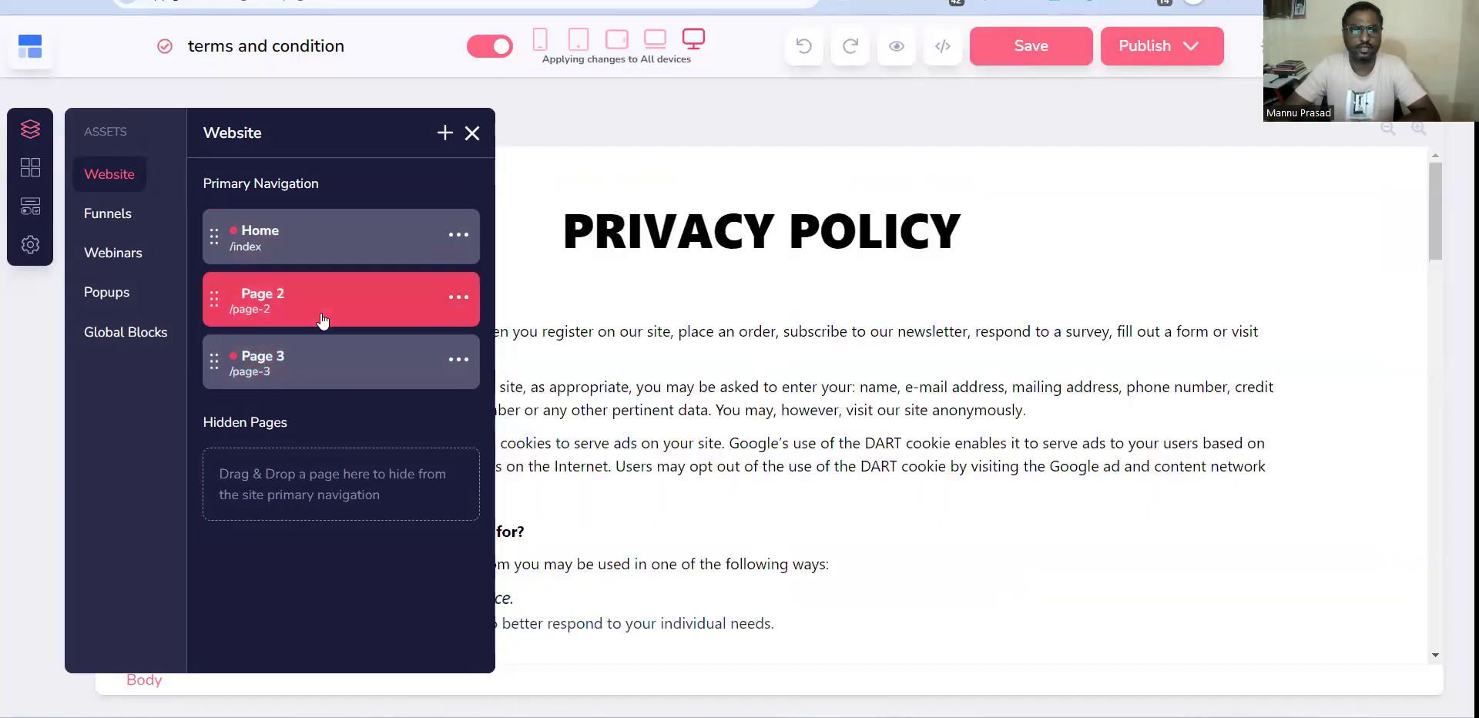
pyautogui.click(473, 132)
pyautogui.scroll(-3, 871, 277)
pyautogui.scroll(-15, 869, 296)
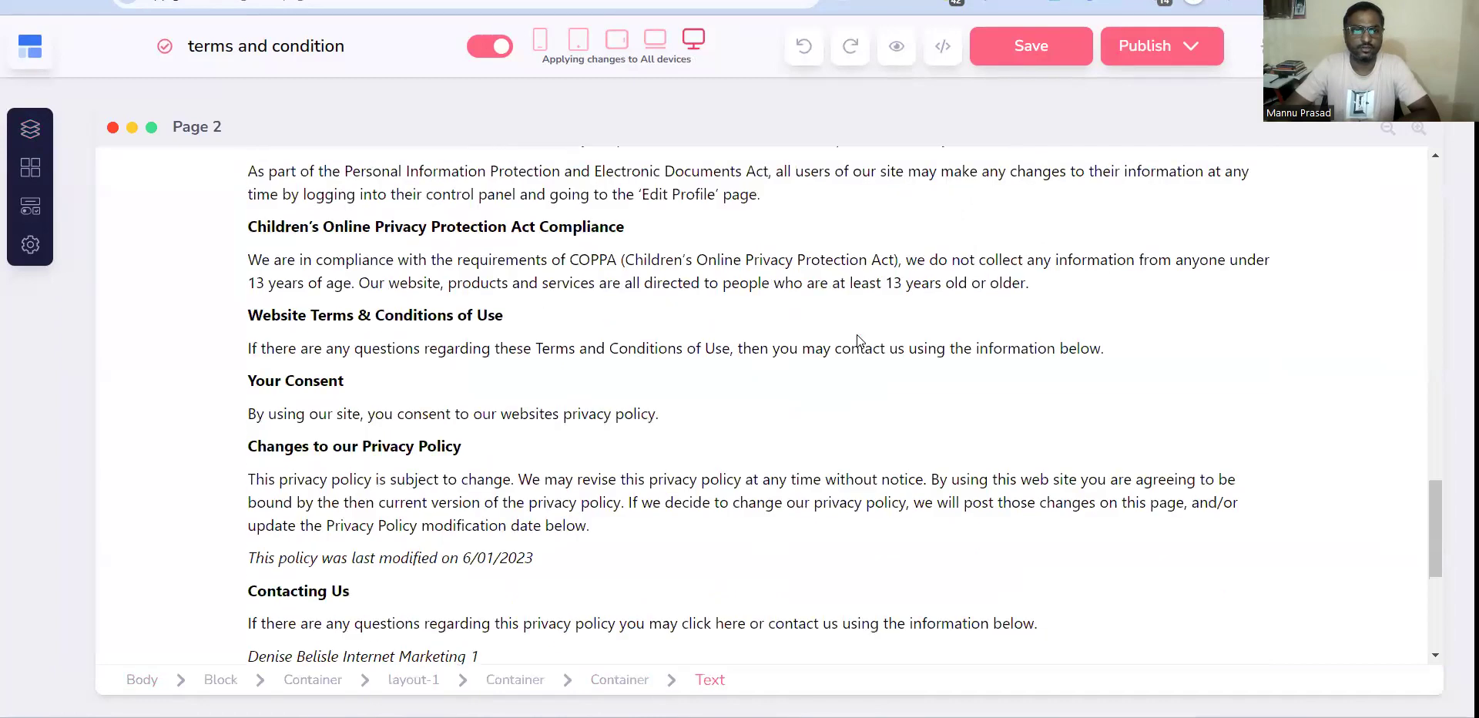
pyautogui.scroll(15, 857, 339)
pyautogui.scroll(5, 809, 173)
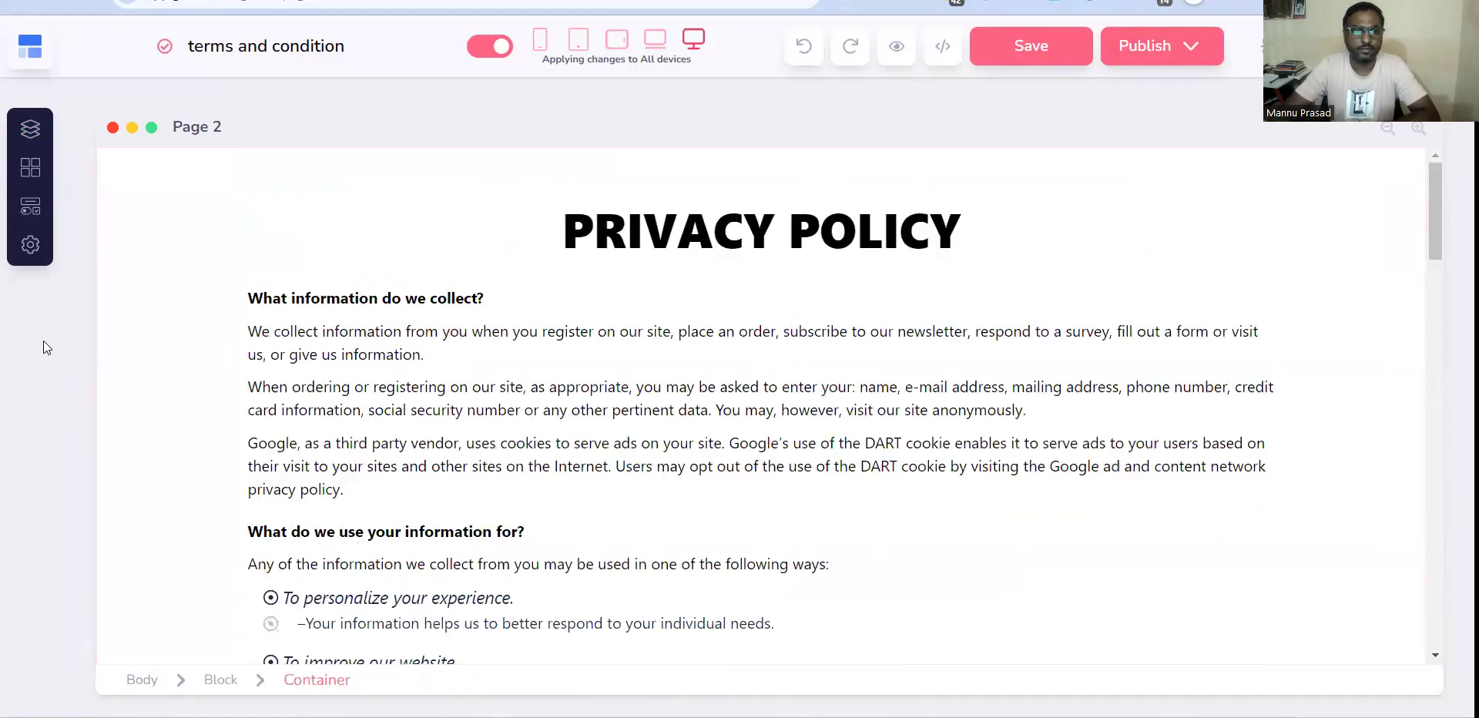
# Disable and delete the site's existing share link in the Share Site settings.
pyautogui.click(29, 245)
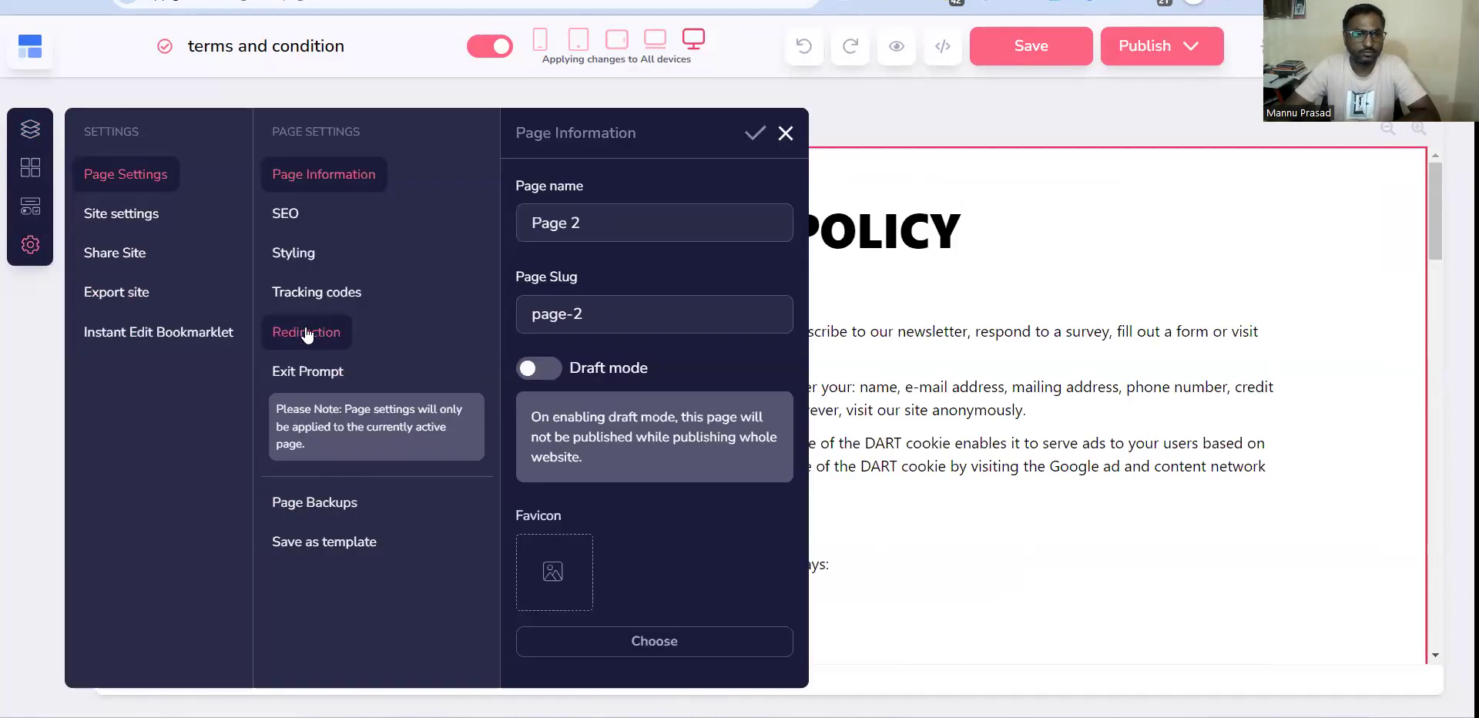
pyautogui.click(120, 255)
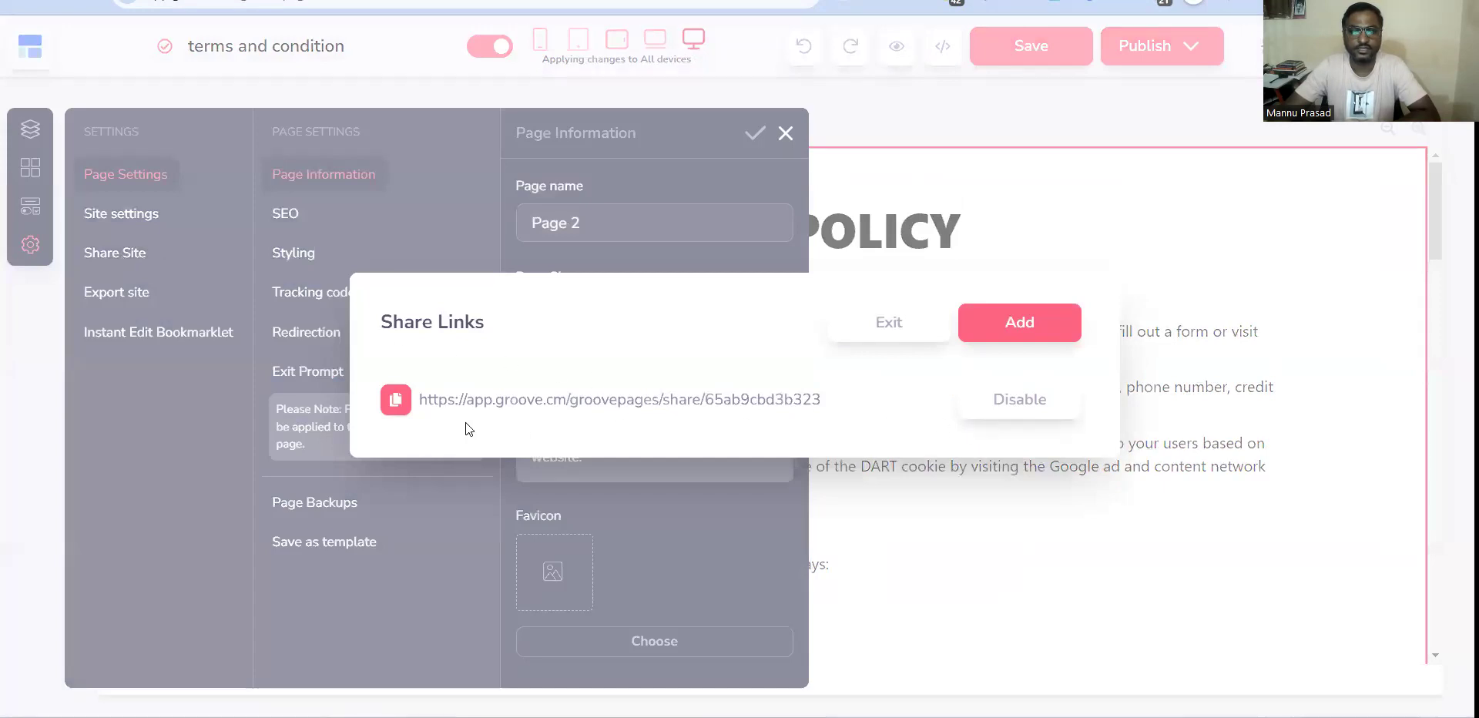
pyautogui.click(1000, 407)
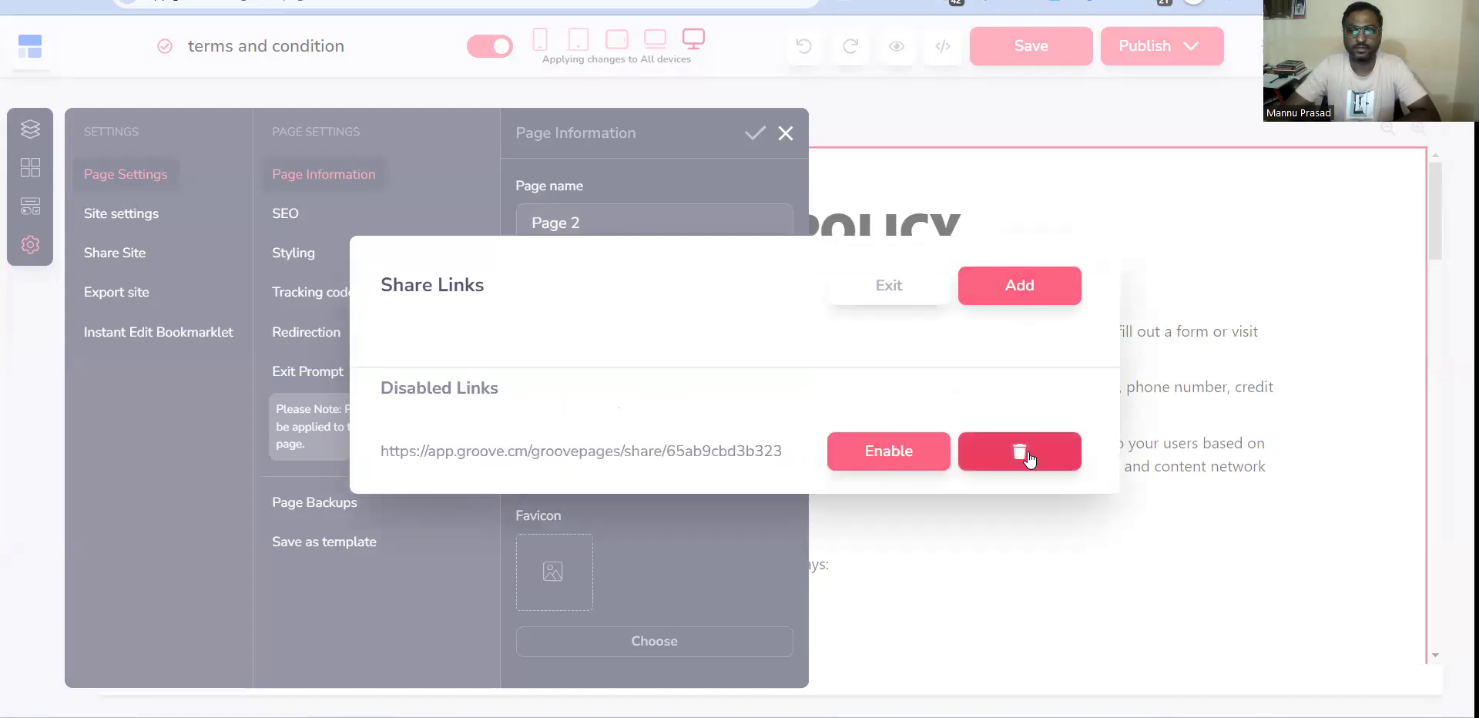
pyautogui.click(1028, 452)
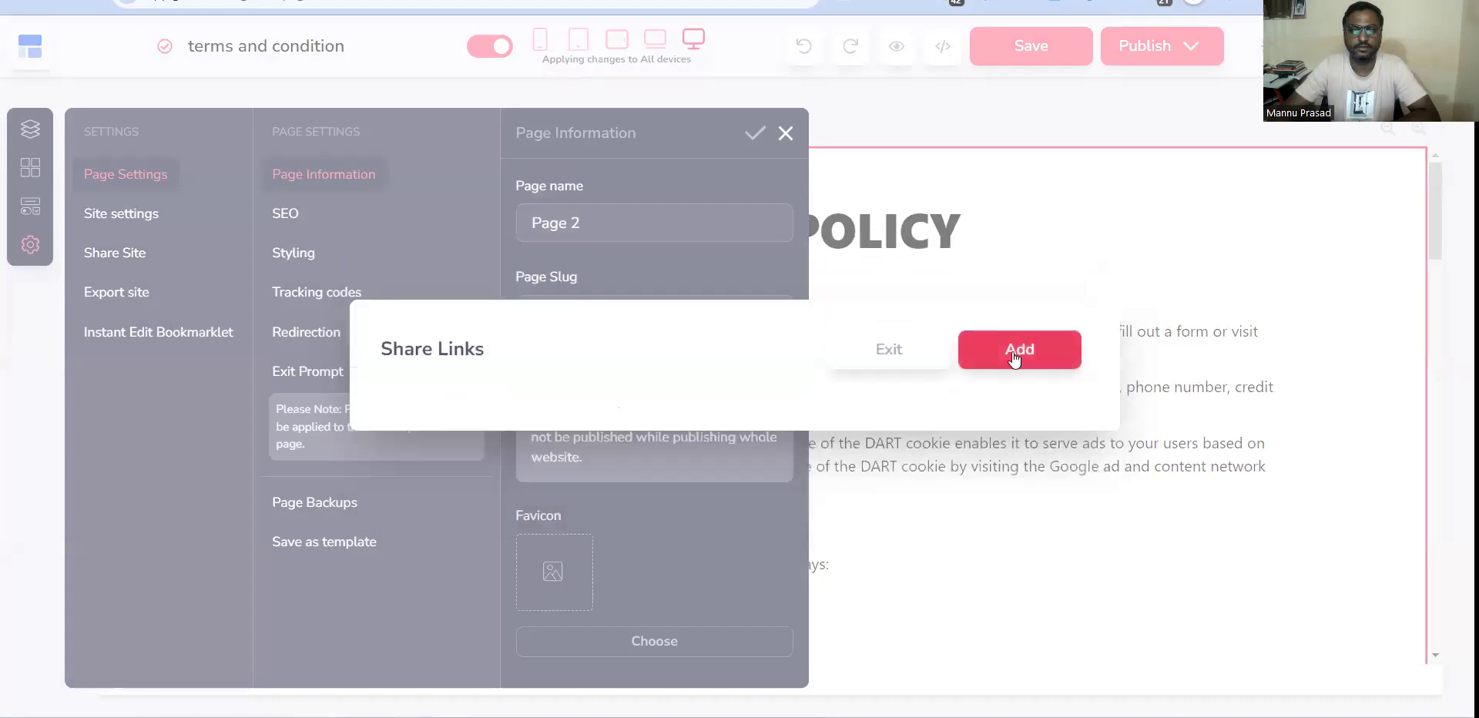
pyautogui.click(899, 353)
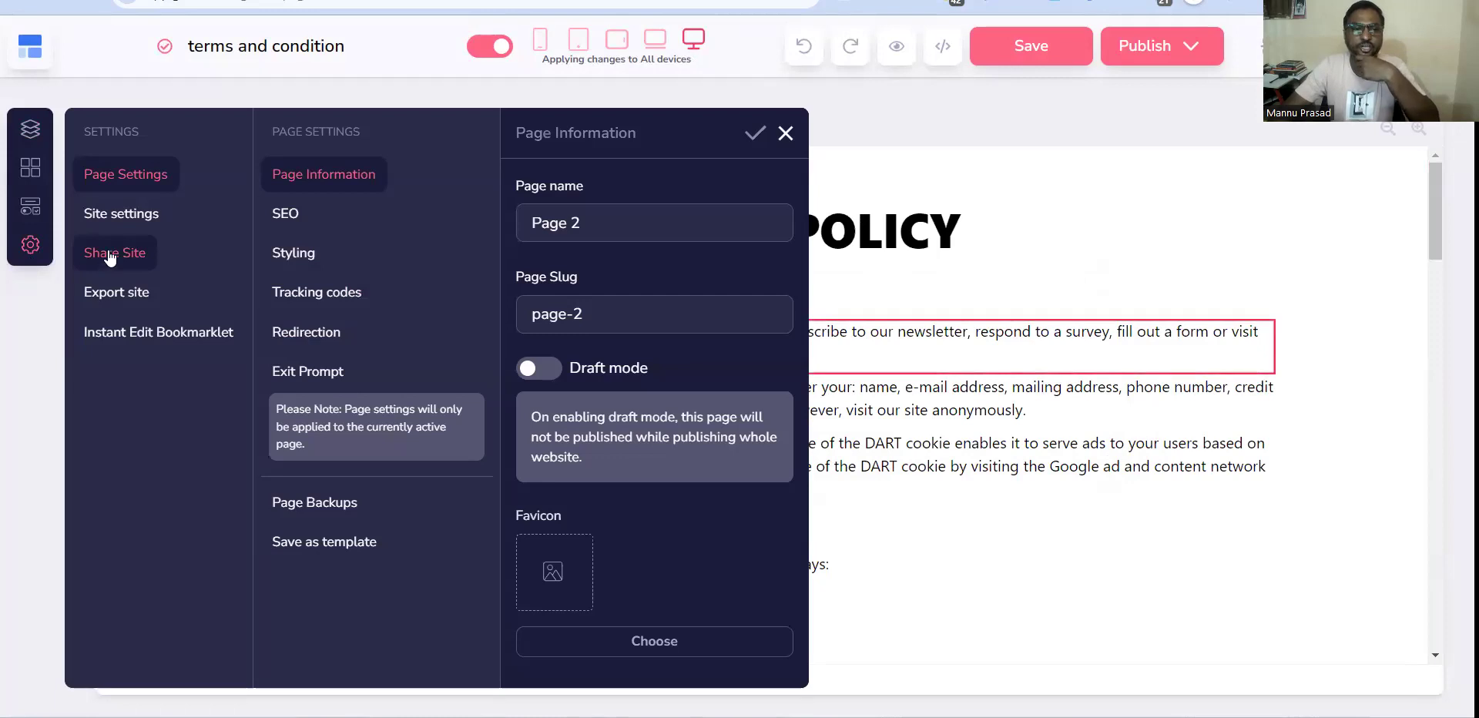
# Add a new share link for the site and copy it.
pyautogui.click(109, 252)
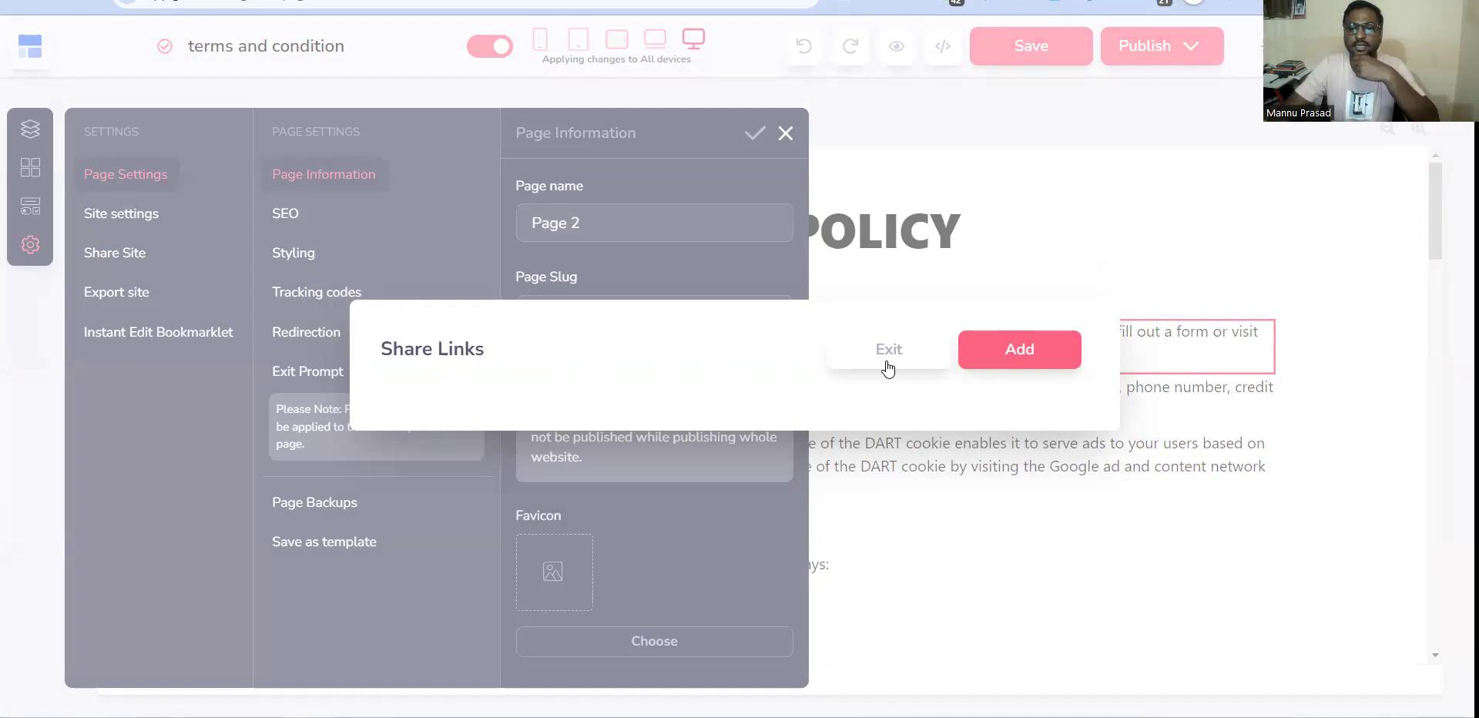
pyautogui.click(1045, 356)
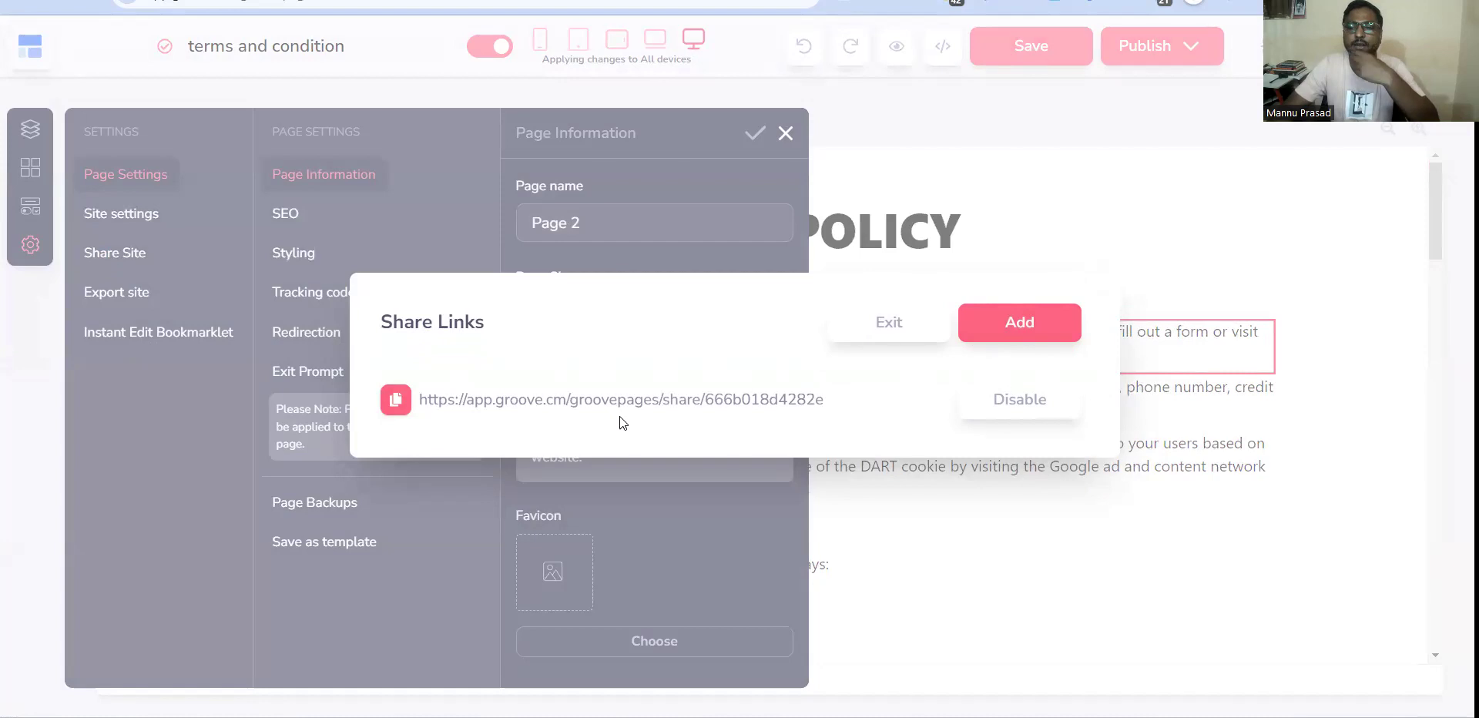
pyautogui.click(396, 400)
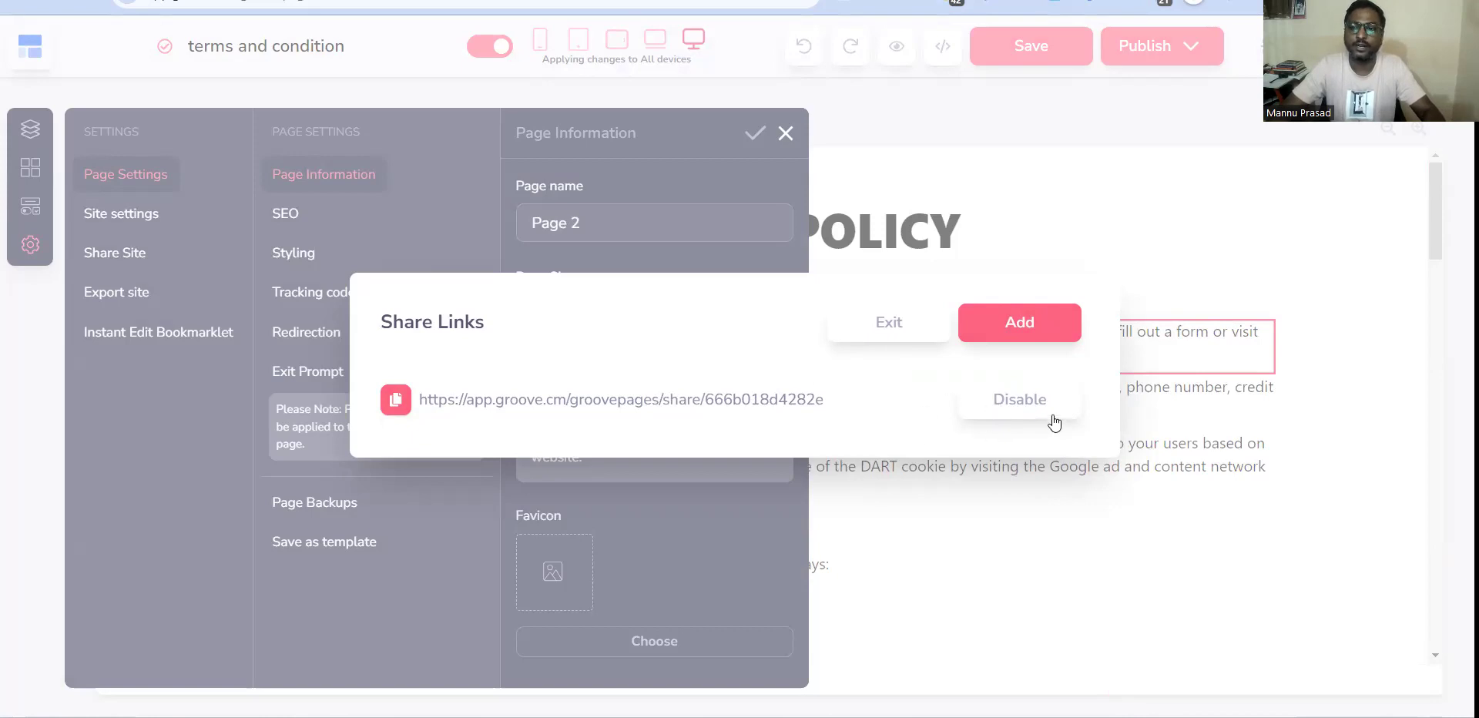
pyautogui.click(870, 329)
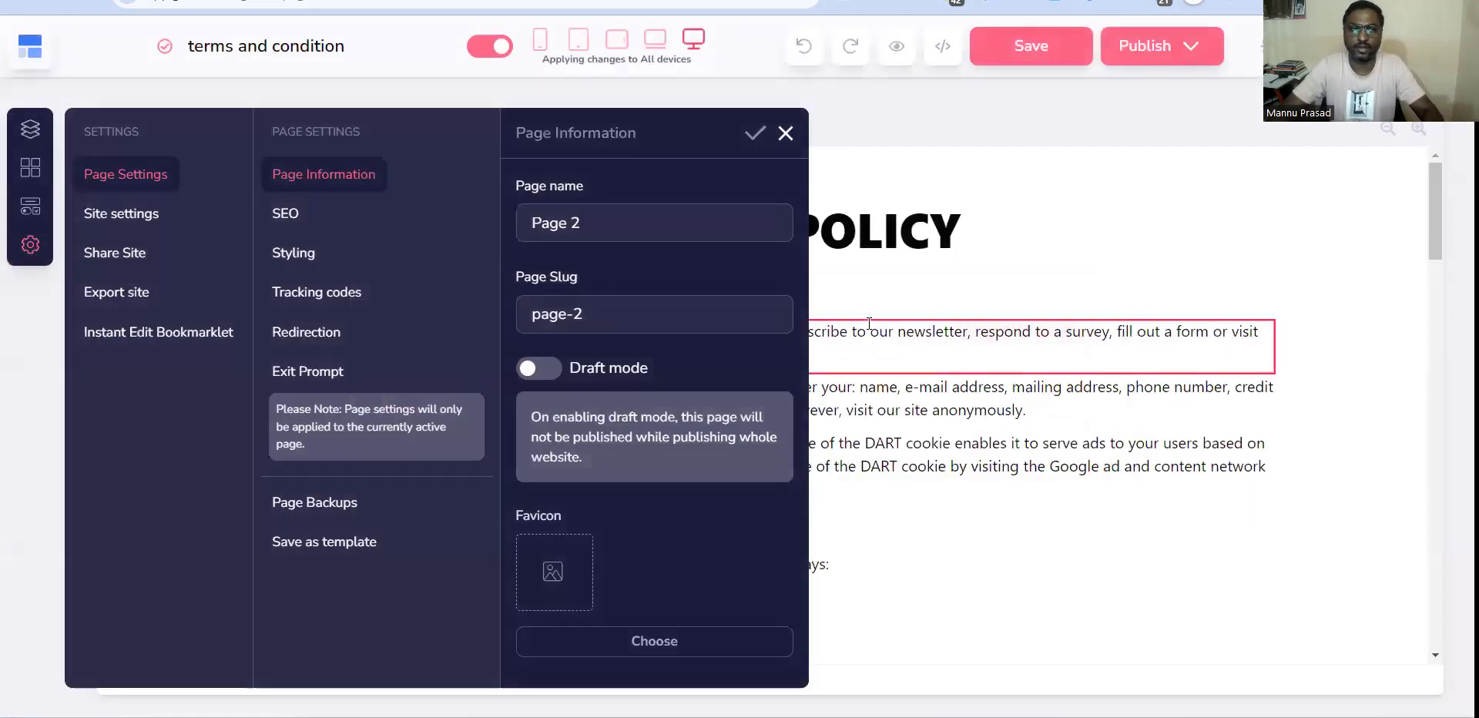
# Review the site's share links once more and close the settings.
pyautogui.click(134, 254)
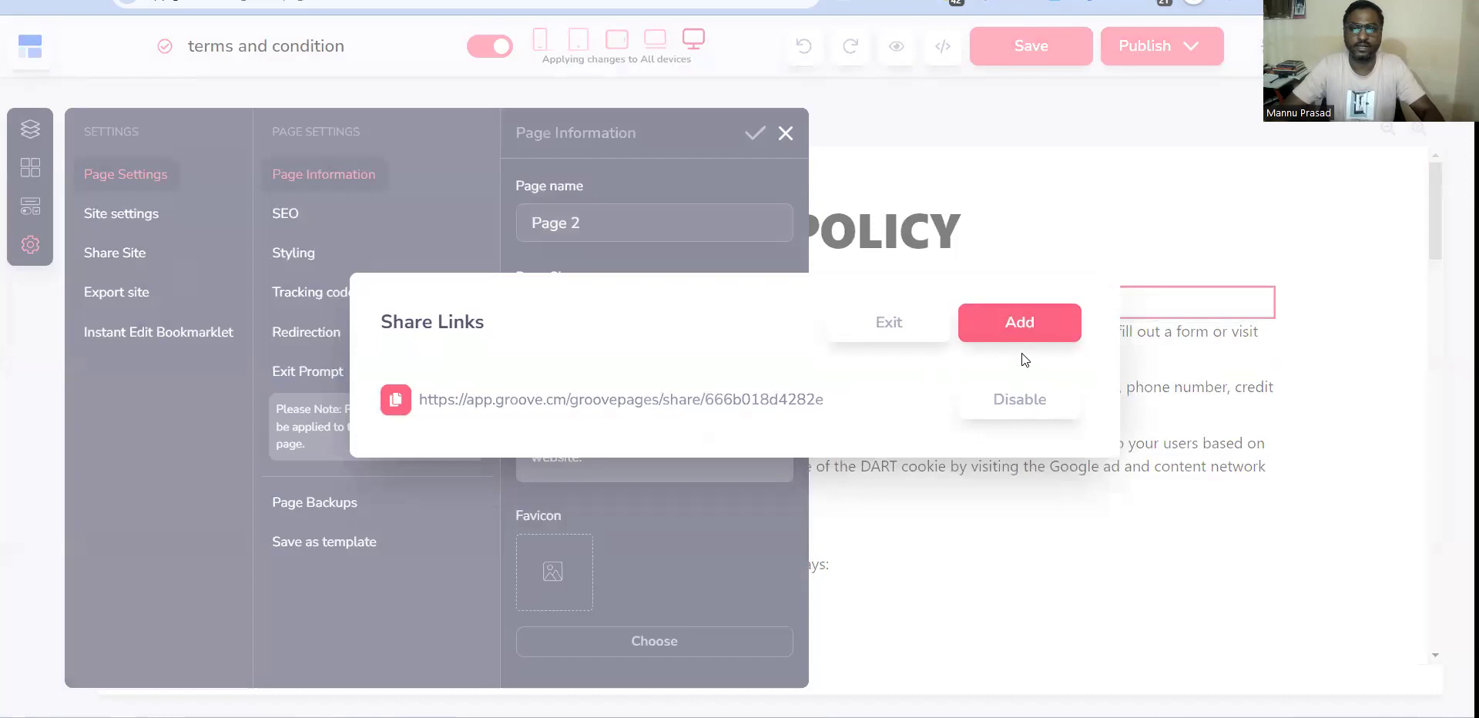
pyautogui.click(888, 322)
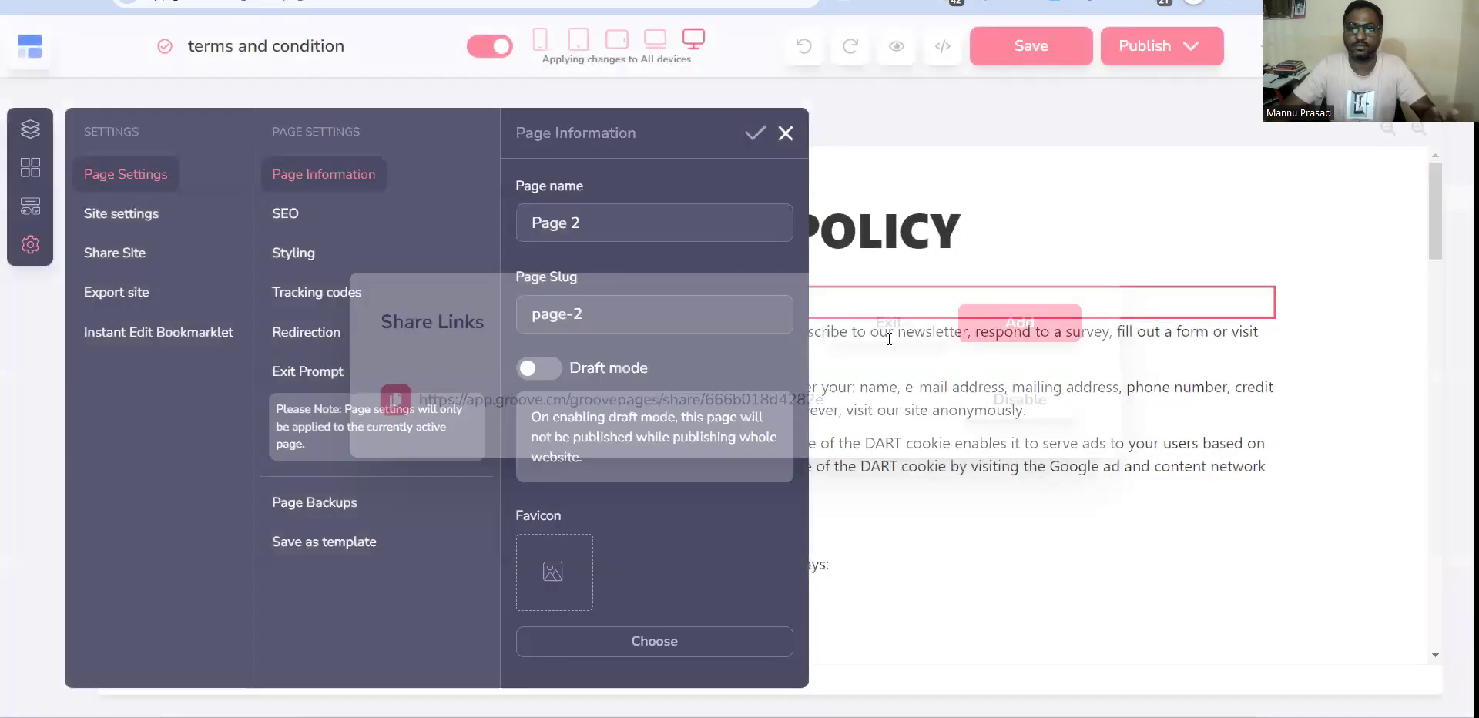
pyautogui.click(784, 134)
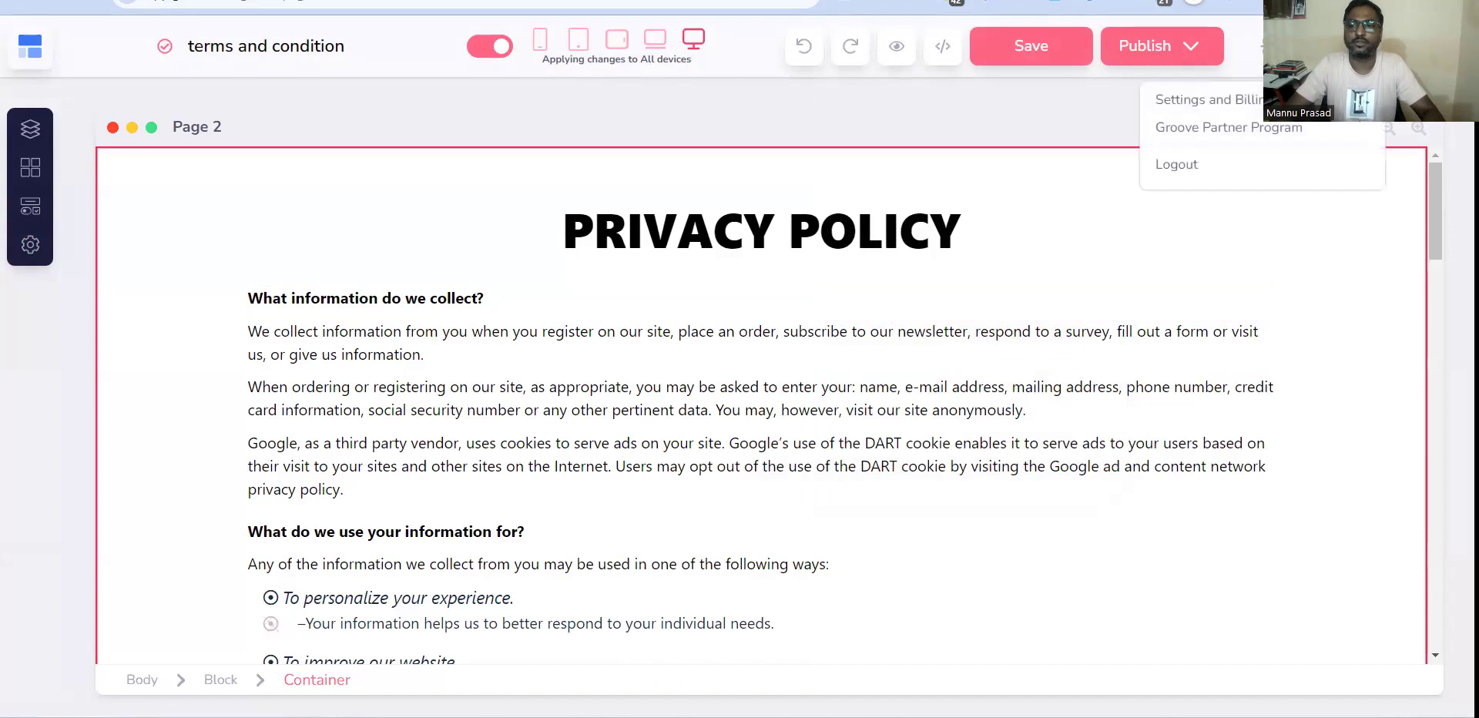
# Log out of the current Groove account.
pyautogui.click(1182, 170)
pyautogui.click(825, 124)
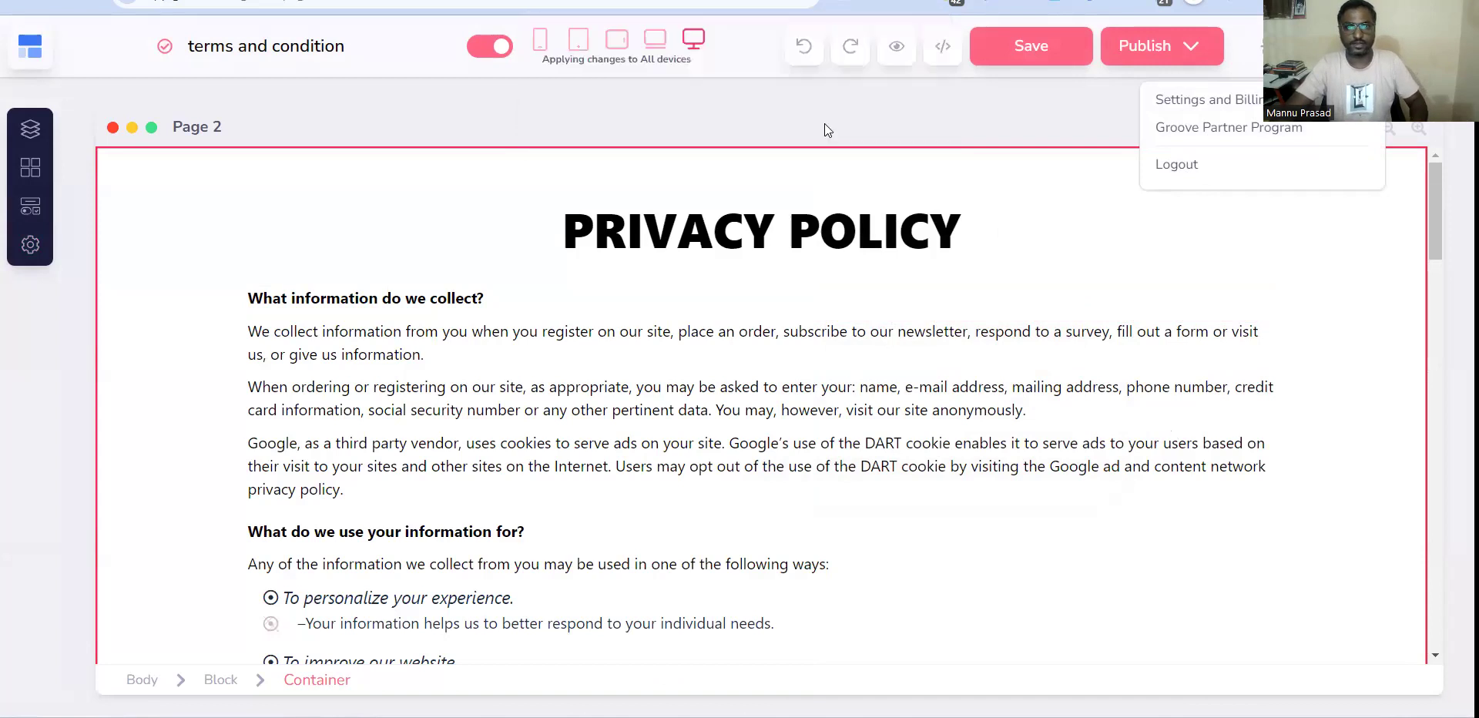
pyautogui.click(955, 267)
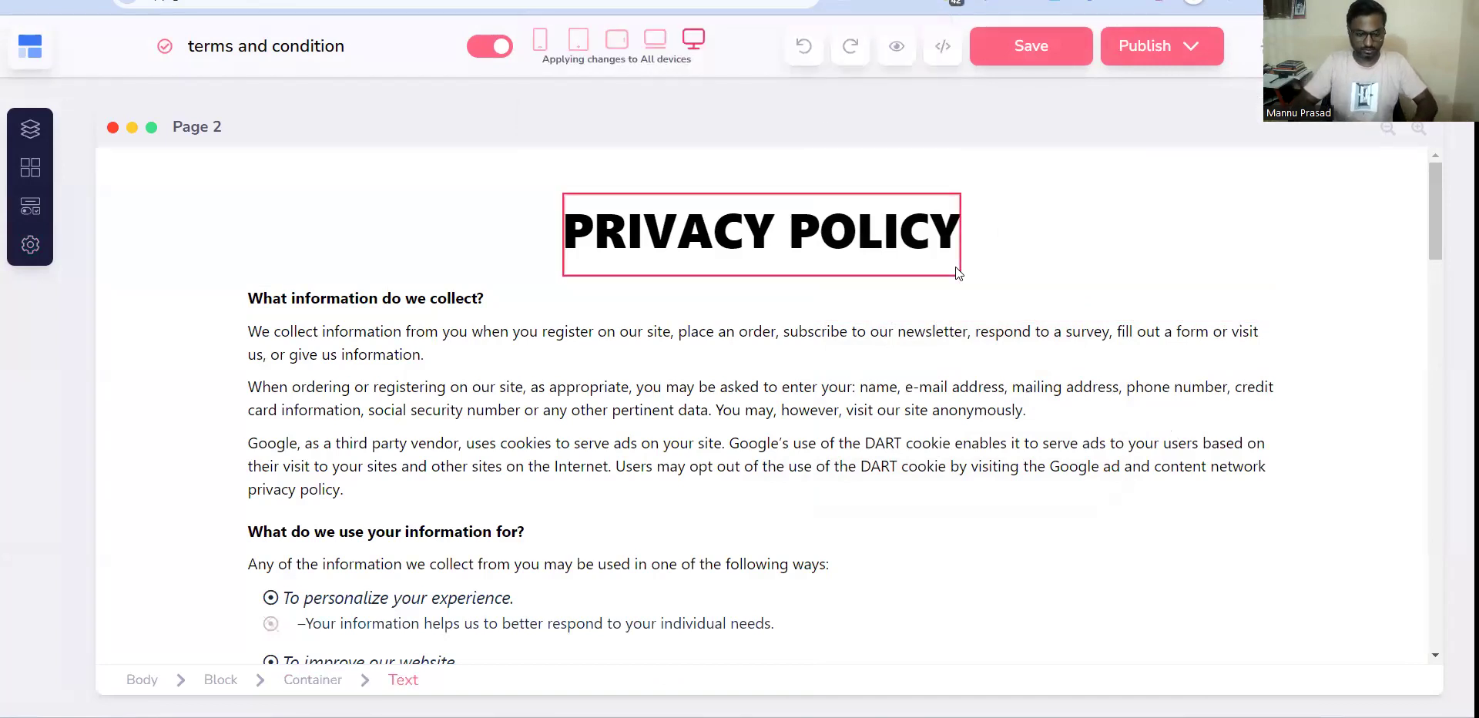
# Open the Sticky Notes app and close the extra blank note.
pyautogui.press('super')
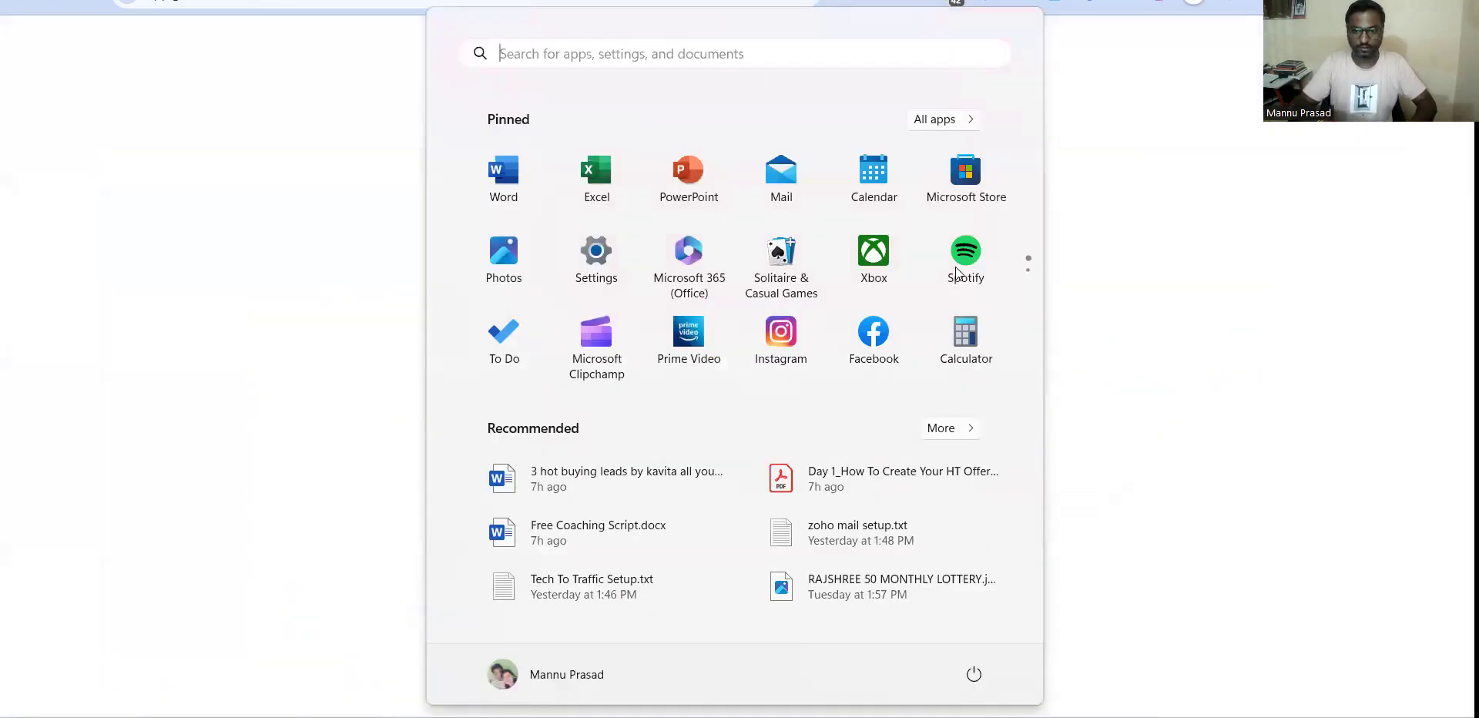
pyautogui.write('stick')
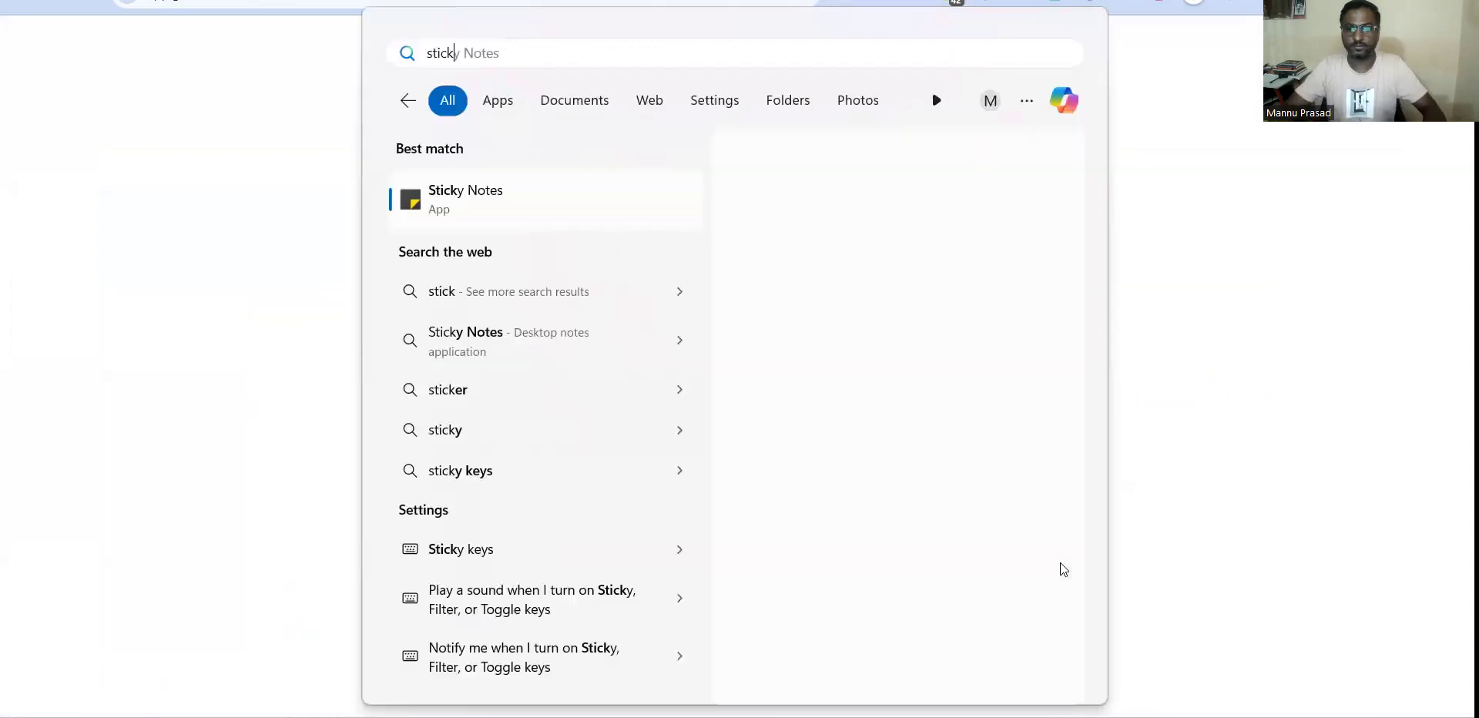
pyautogui.press('Return')
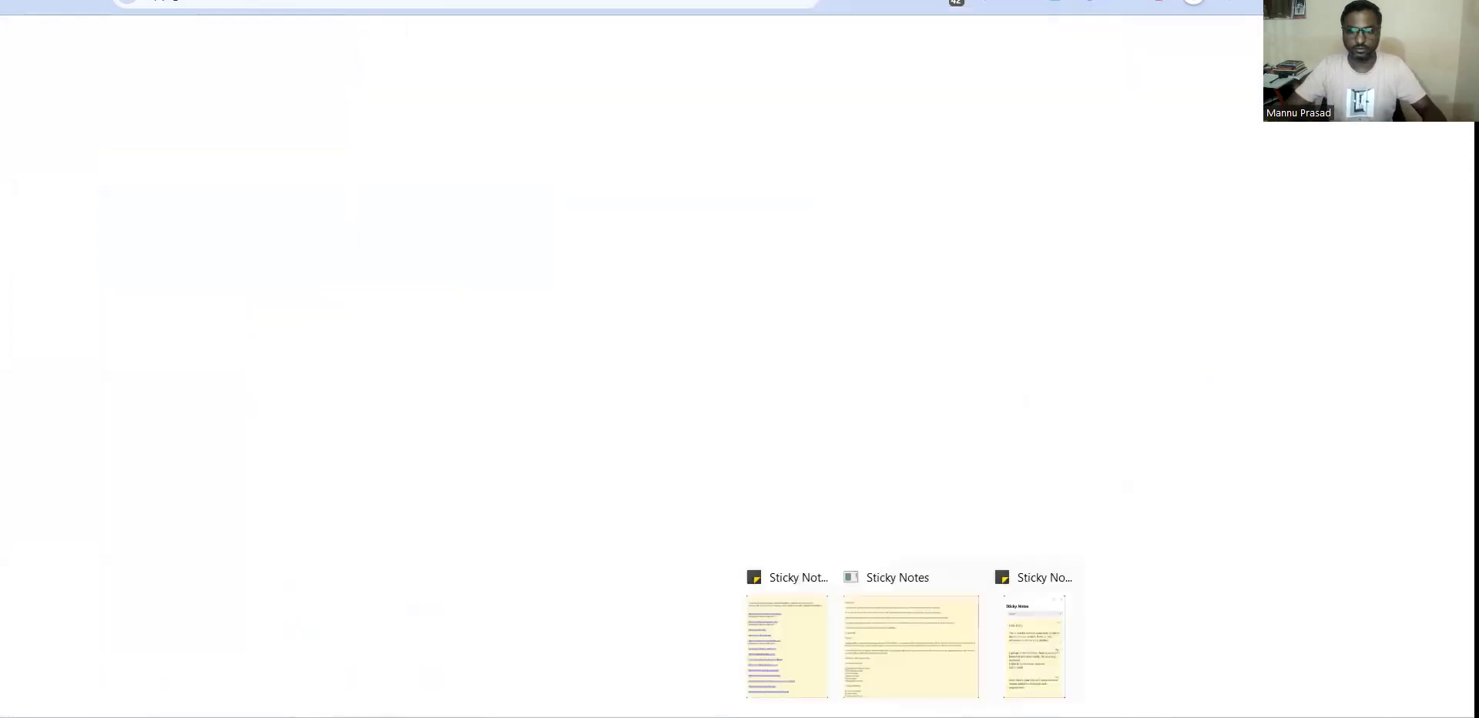
pyautogui.click(1023, 647)
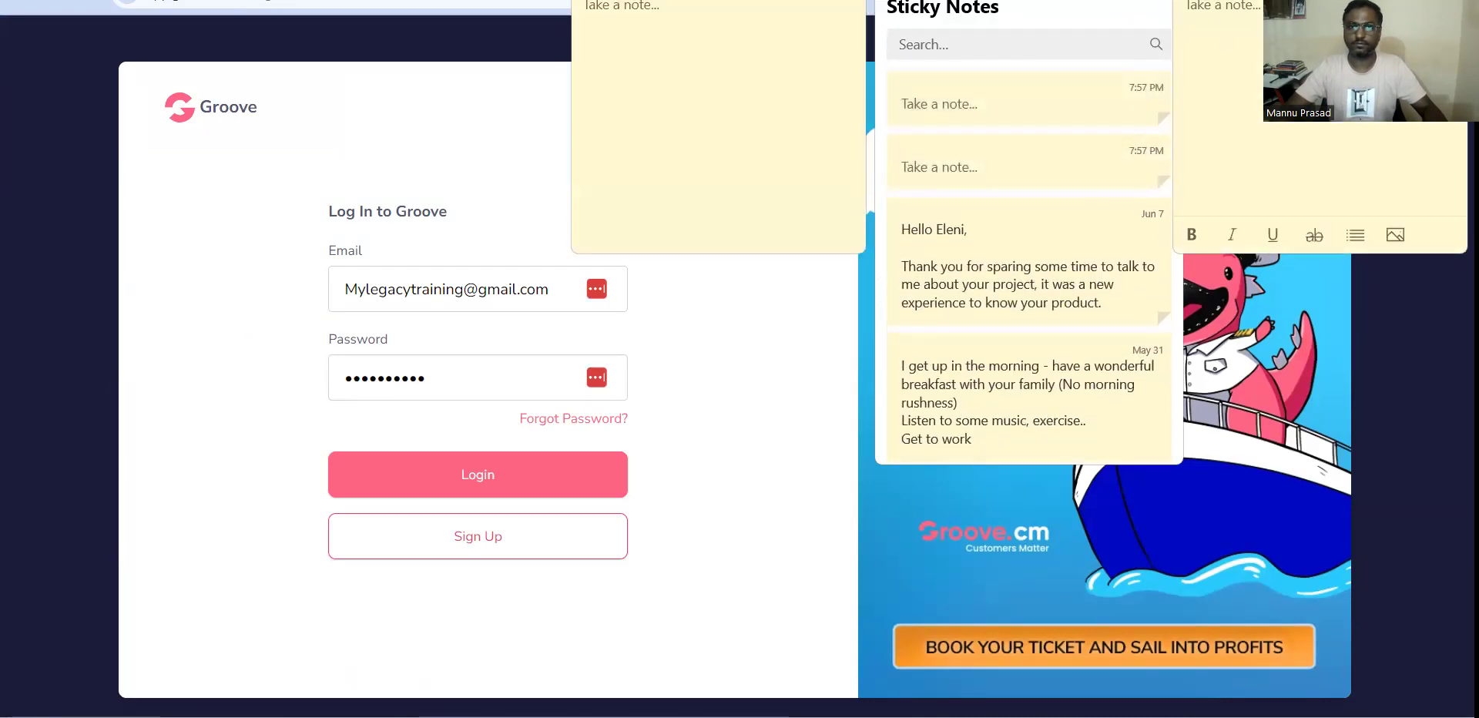
pyautogui.hotkey('ctrl', 'w')
pyautogui.hotkey('ctrl', 'w')
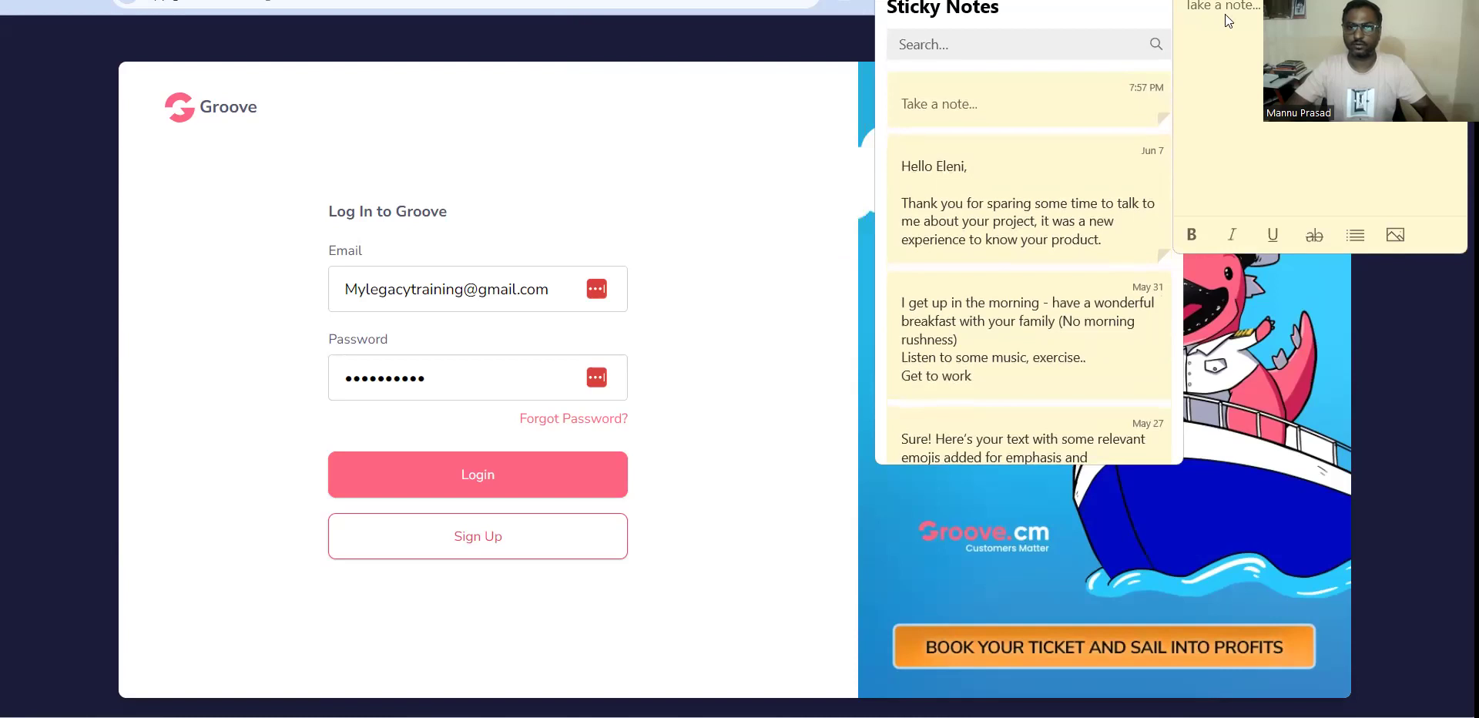
# Paste the copied share link into the blank note and place the note beside the login form.
pyautogui.moveTo(1335, 0); pyautogui.dragTo(515, 188)
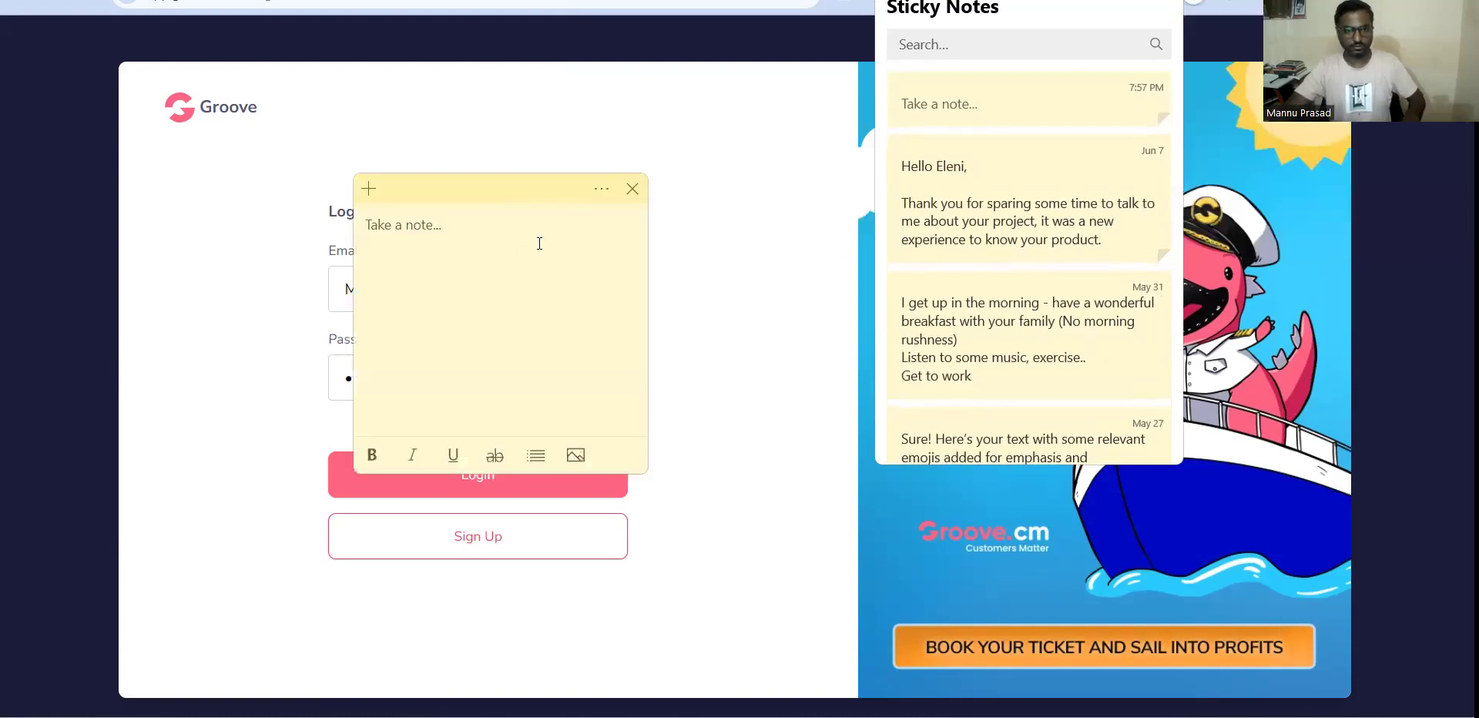
pyautogui.hotkey('ctrl', 'v')
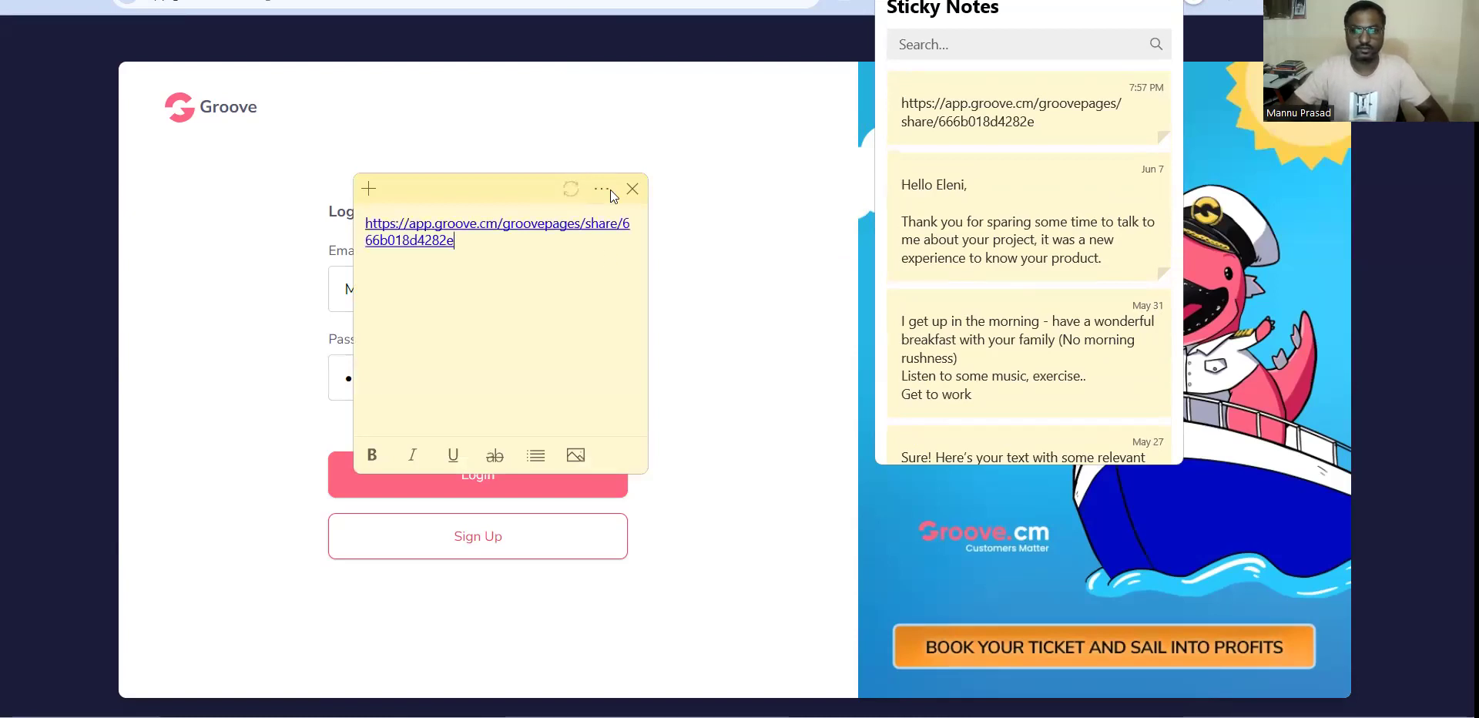
pyautogui.click(631, 189)
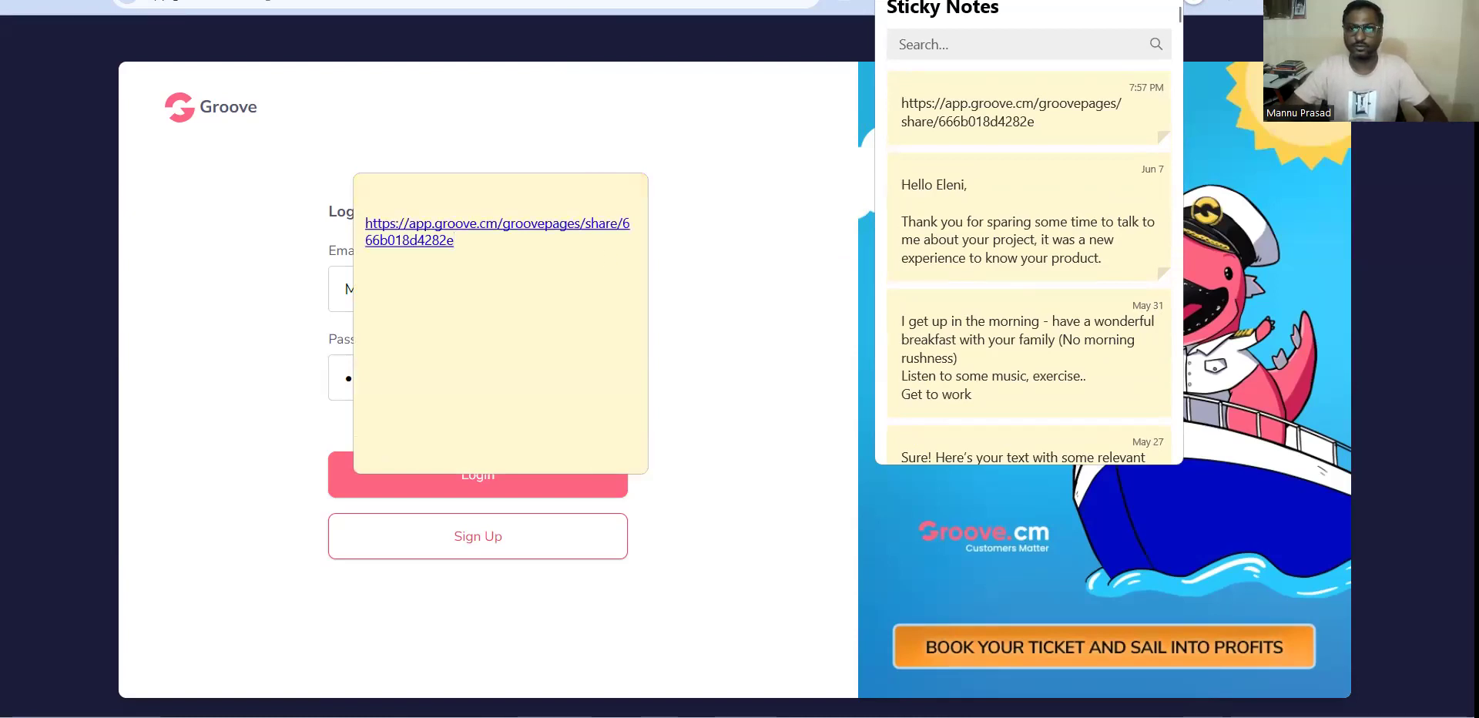
pyautogui.click(431, 188)
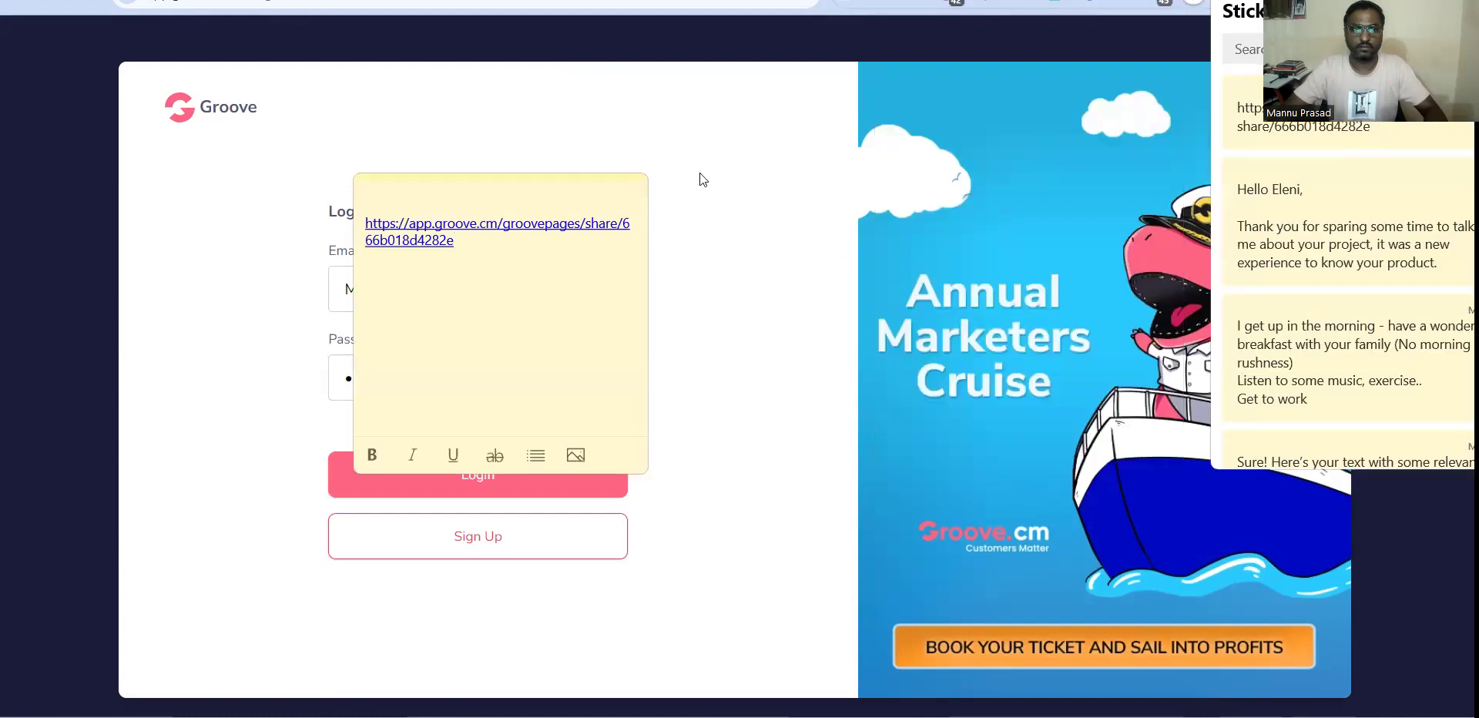
pyautogui.moveTo(467, 188); pyautogui.dragTo(886, 172)
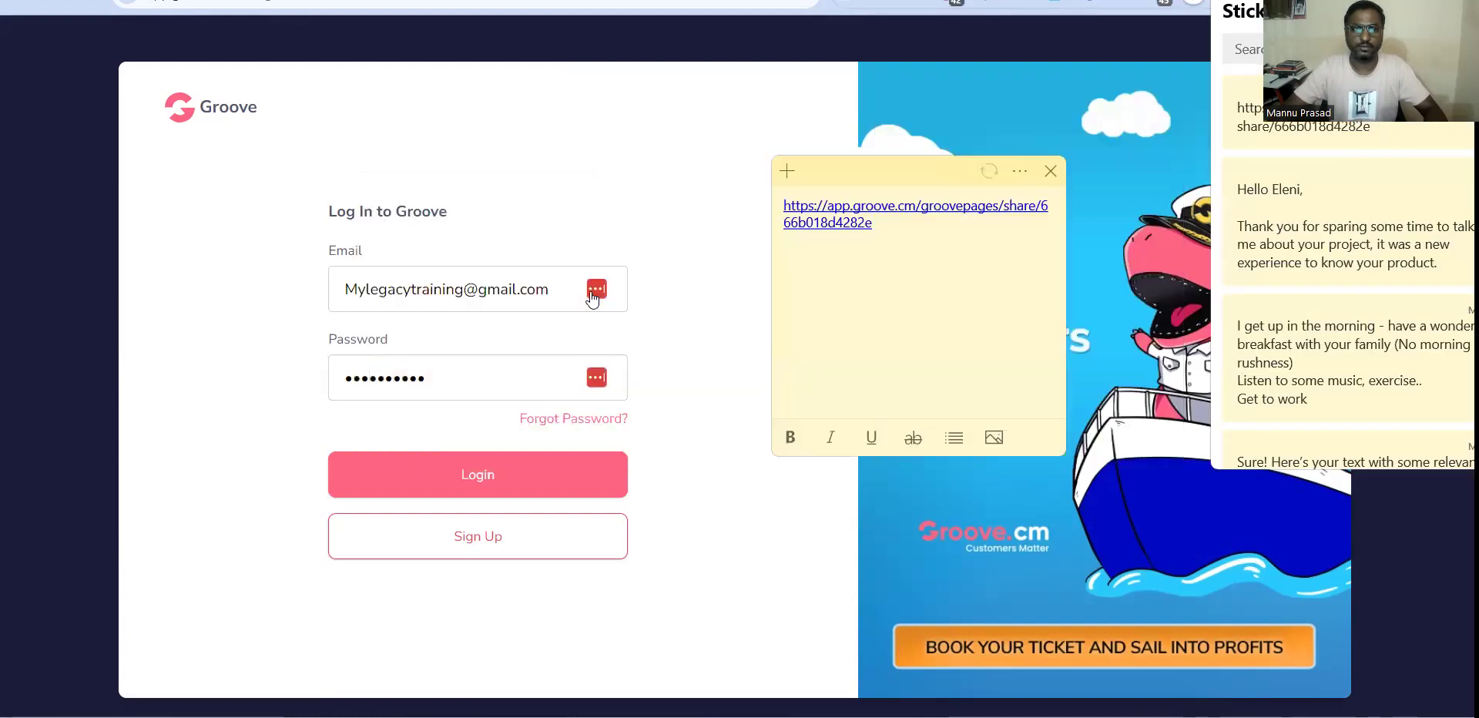
# Try logging in with another saved Groove account's email and password, and request the upgrade options offered for it.
pyautogui.click(564, 293)
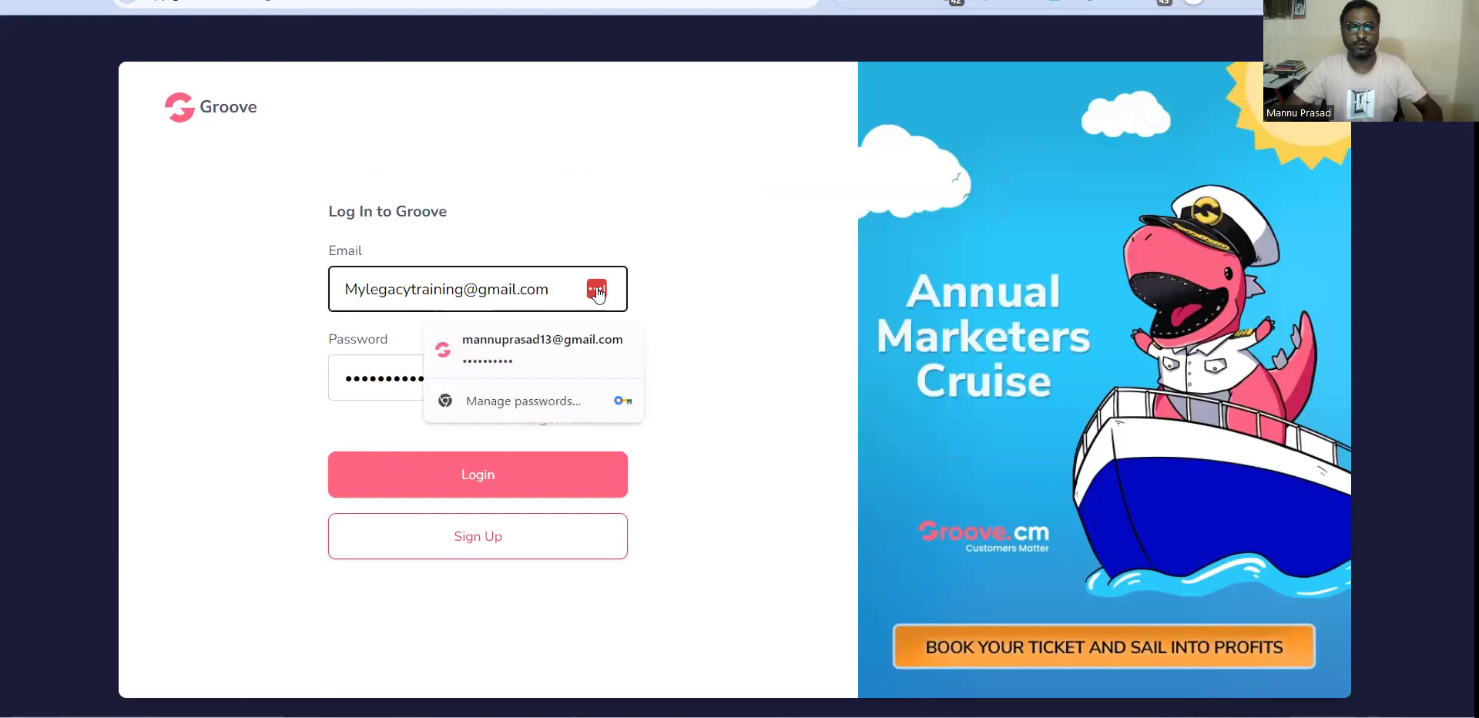
pyautogui.click(621, 465)
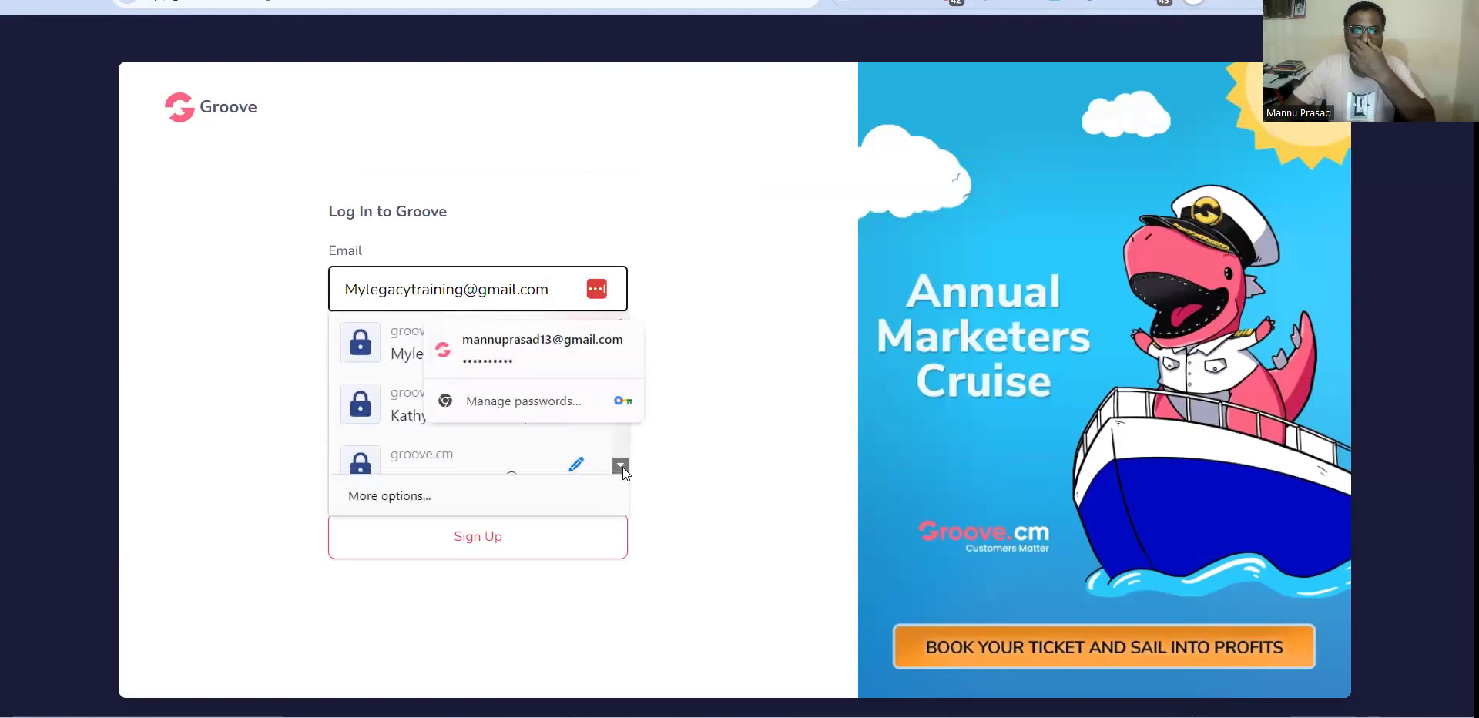
pyautogui.click(621, 465)
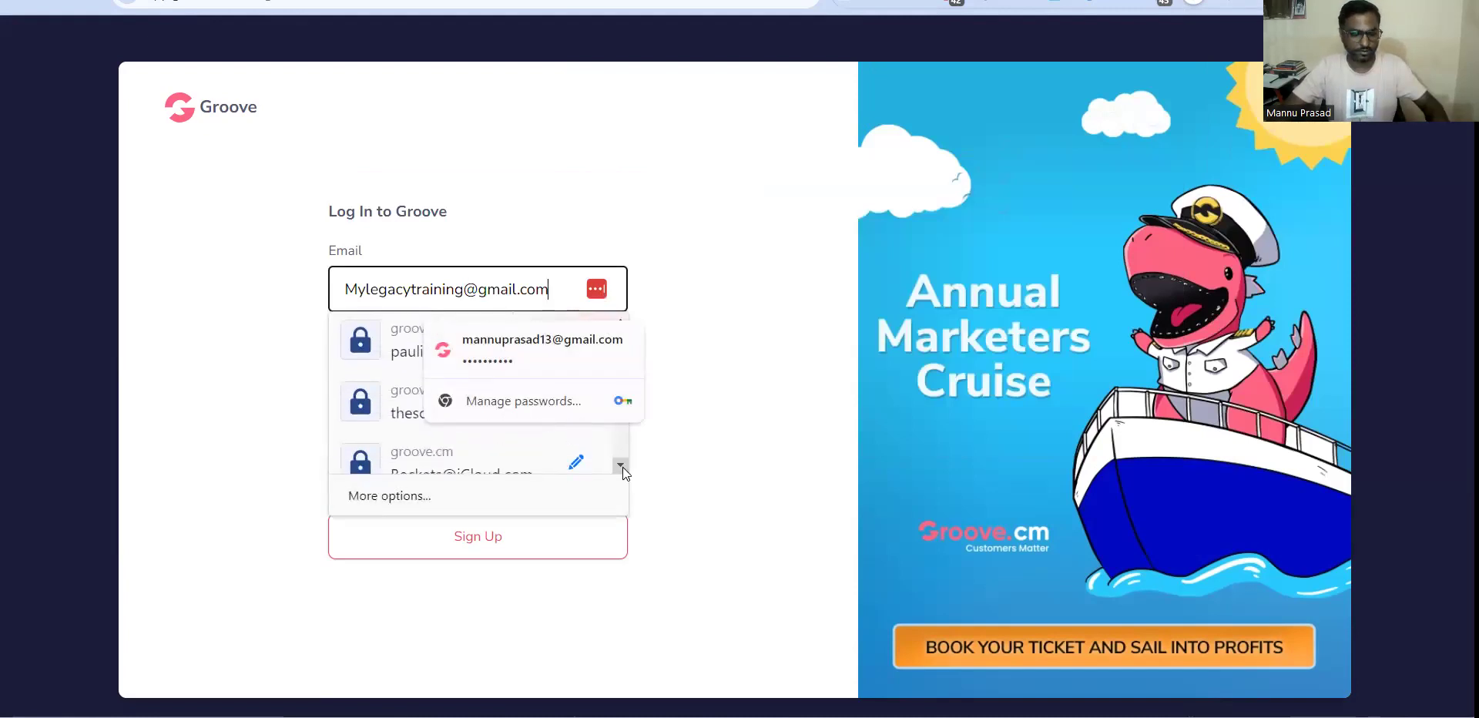
pyautogui.click(621, 465)
pyautogui.click(621, 466)
pyautogui.click(621, 465)
pyautogui.click(621, 465)
pyautogui.click(622, 466)
pyautogui.click(621, 465)
pyautogui.click(621, 466)
pyautogui.click(621, 465)
pyautogui.click(621, 465)
pyautogui.click(621, 466)
pyautogui.click(621, 466)
pyautogui.click(621, 466)
pyautogui.click(621, 465)
pyautogui.click(621, 465)
pyautogui.click(621, 465)
pyautogui.click(621, 466)
pyautogui.click(621, 466)
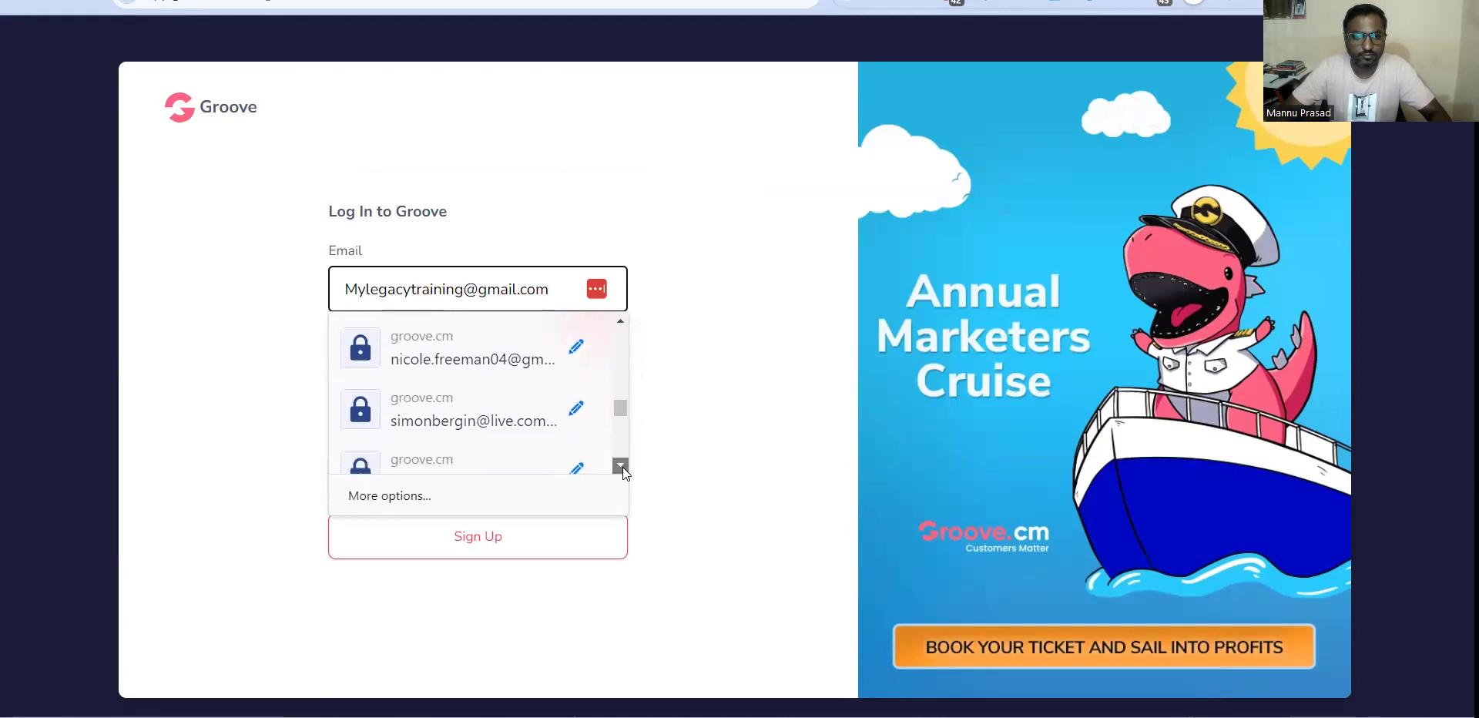
pyautogui.click(621, 465)
pyautogui.click(621, 465)
pyautogui.click(622, 465)
pyautogui.click(621, 466)
pyautogui.click(621, 466)
pyautogui.click(621, 465)
pyautogui.click(621, 466)
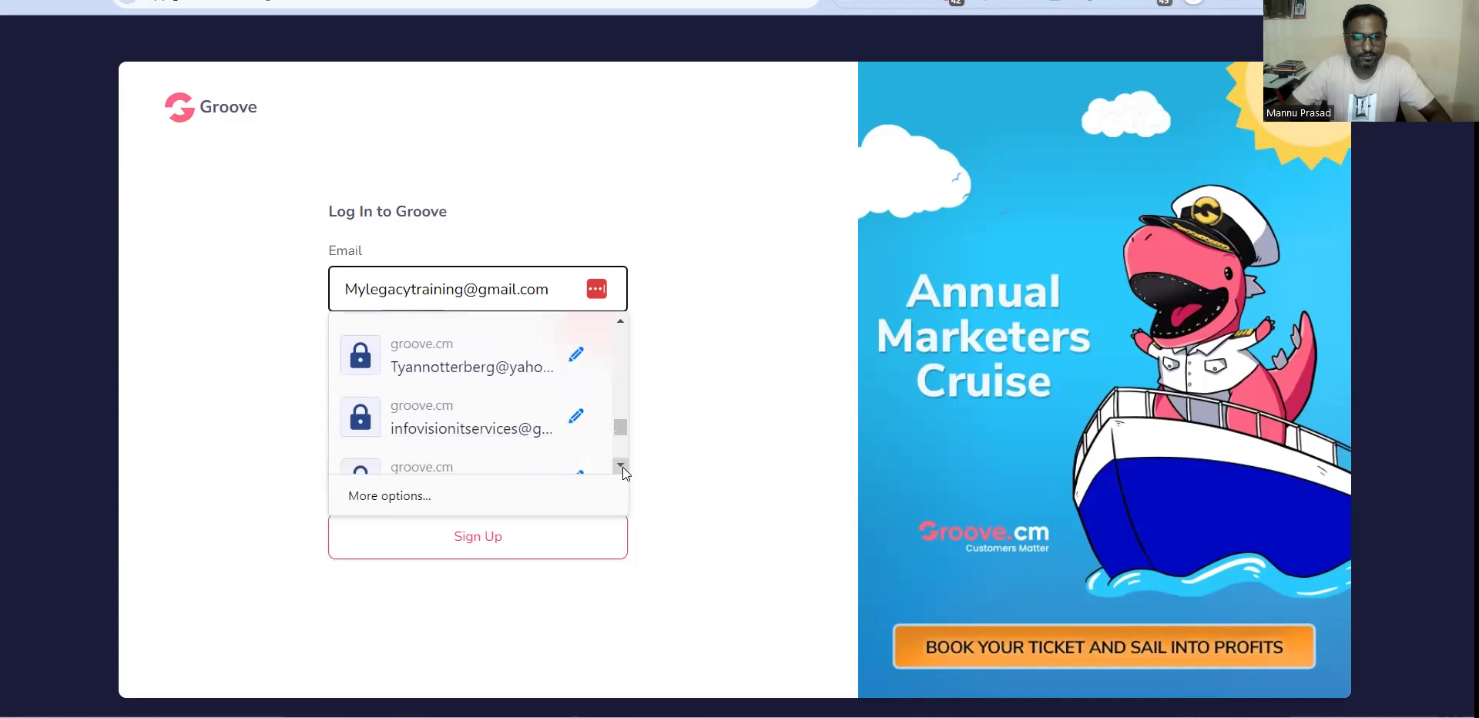
pyautogui.click(418, 424)
pyautogui.click(453, 478)
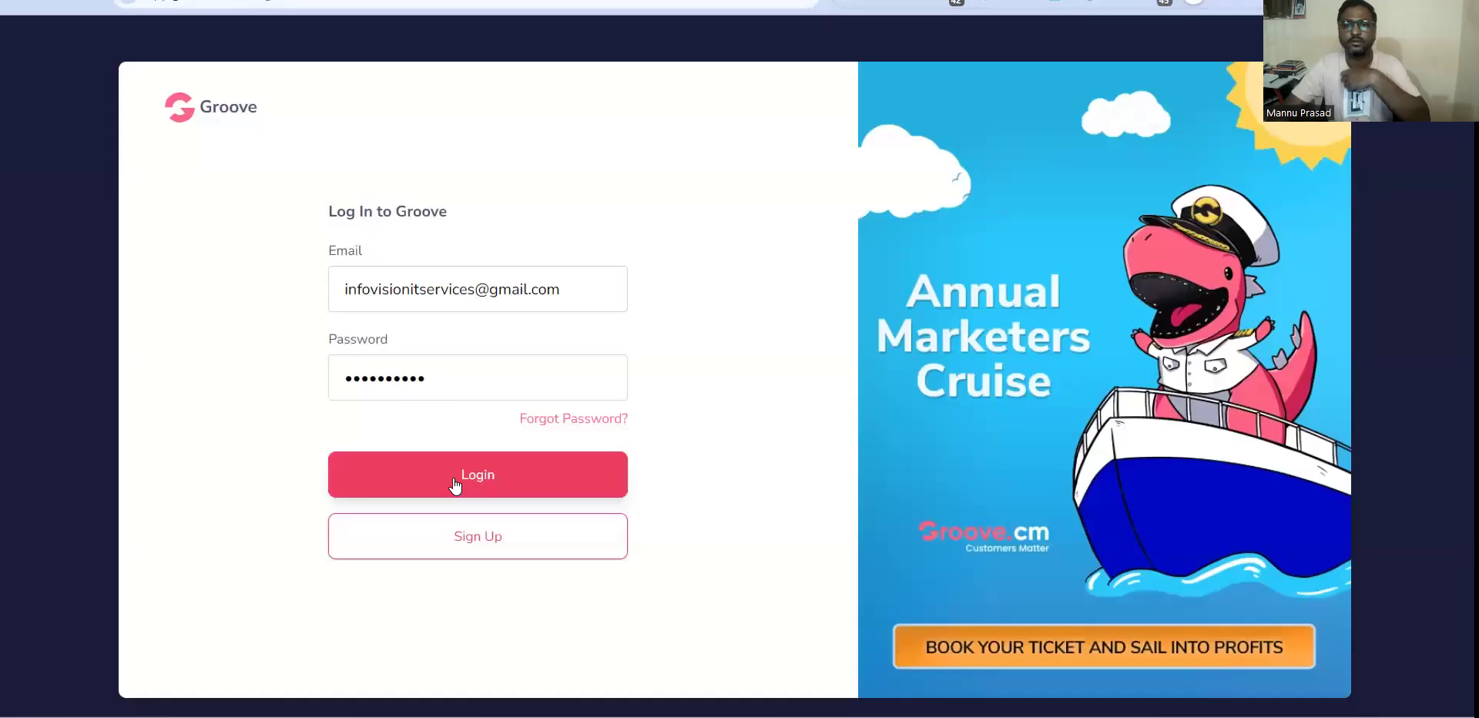
pyautogui.click(453, 479)
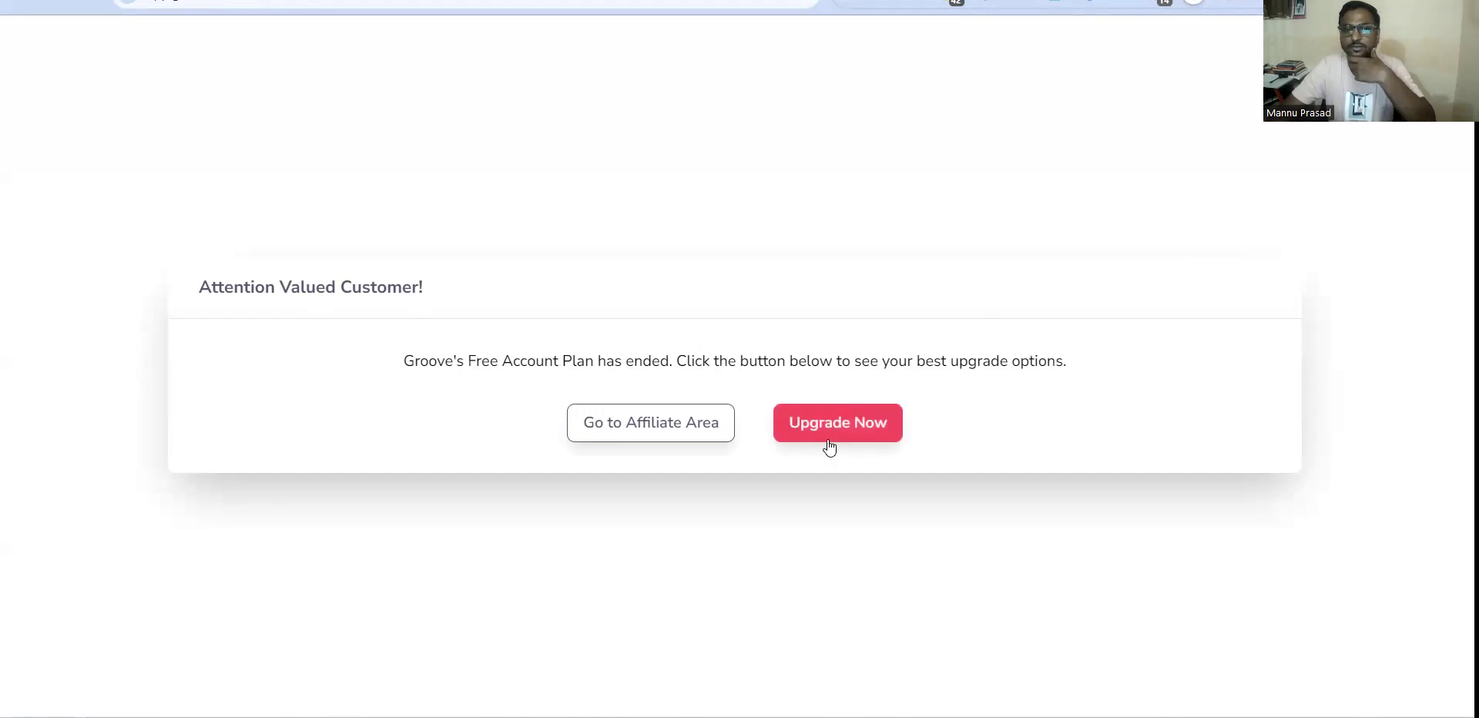
pyautogui.click(848, 422)
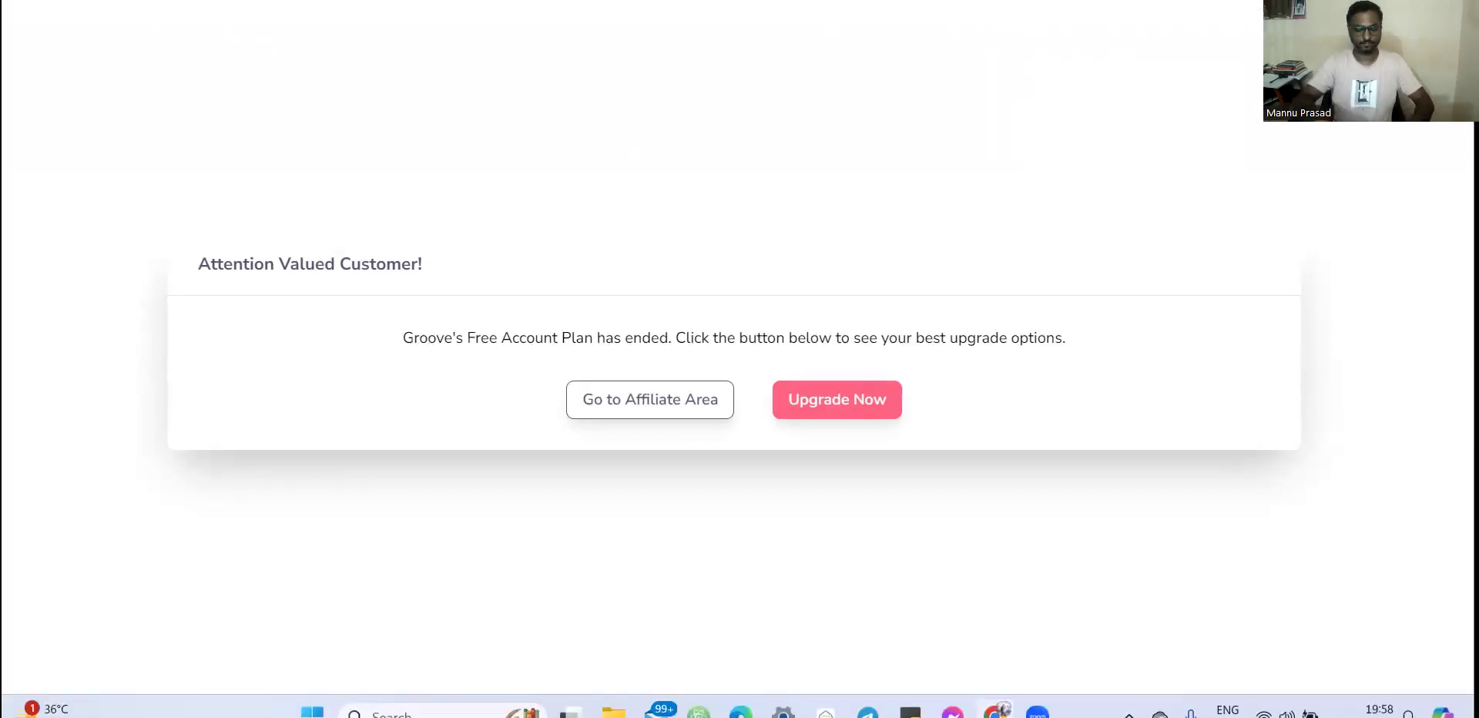
# Go back to the Groove login page and log in with the browser-saved account's email and password.
pyautogui.write('app')
pyautogui.press('Return')
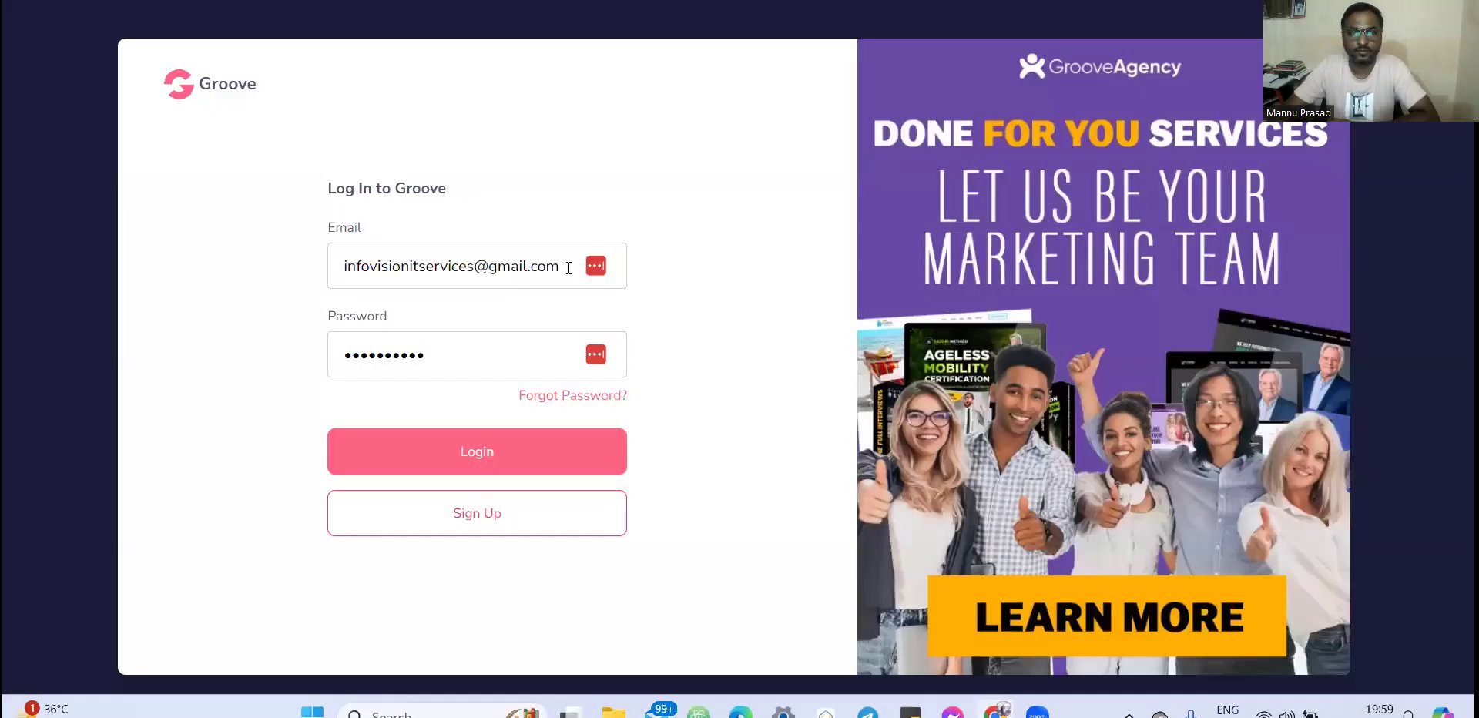
pyautogui.click(596, 266)
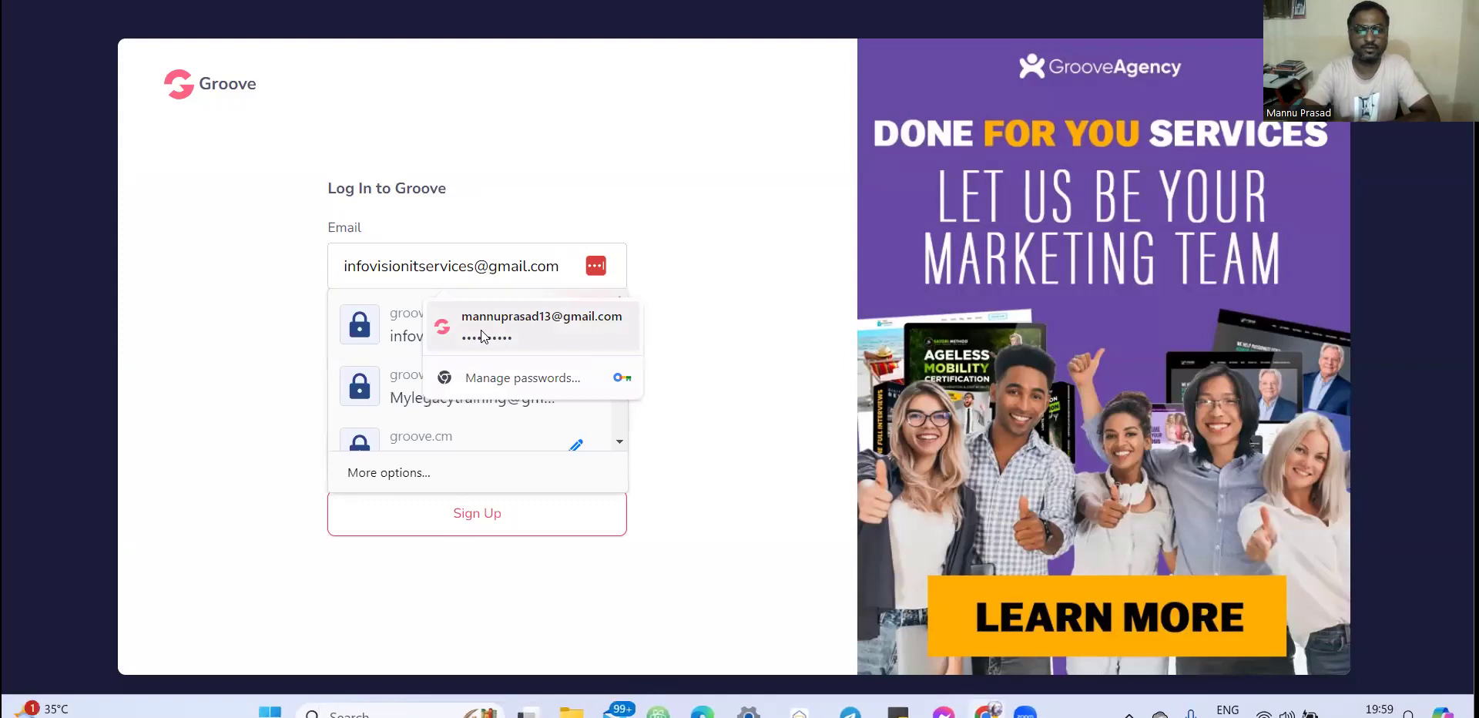
pyautogui.click(482, 336)
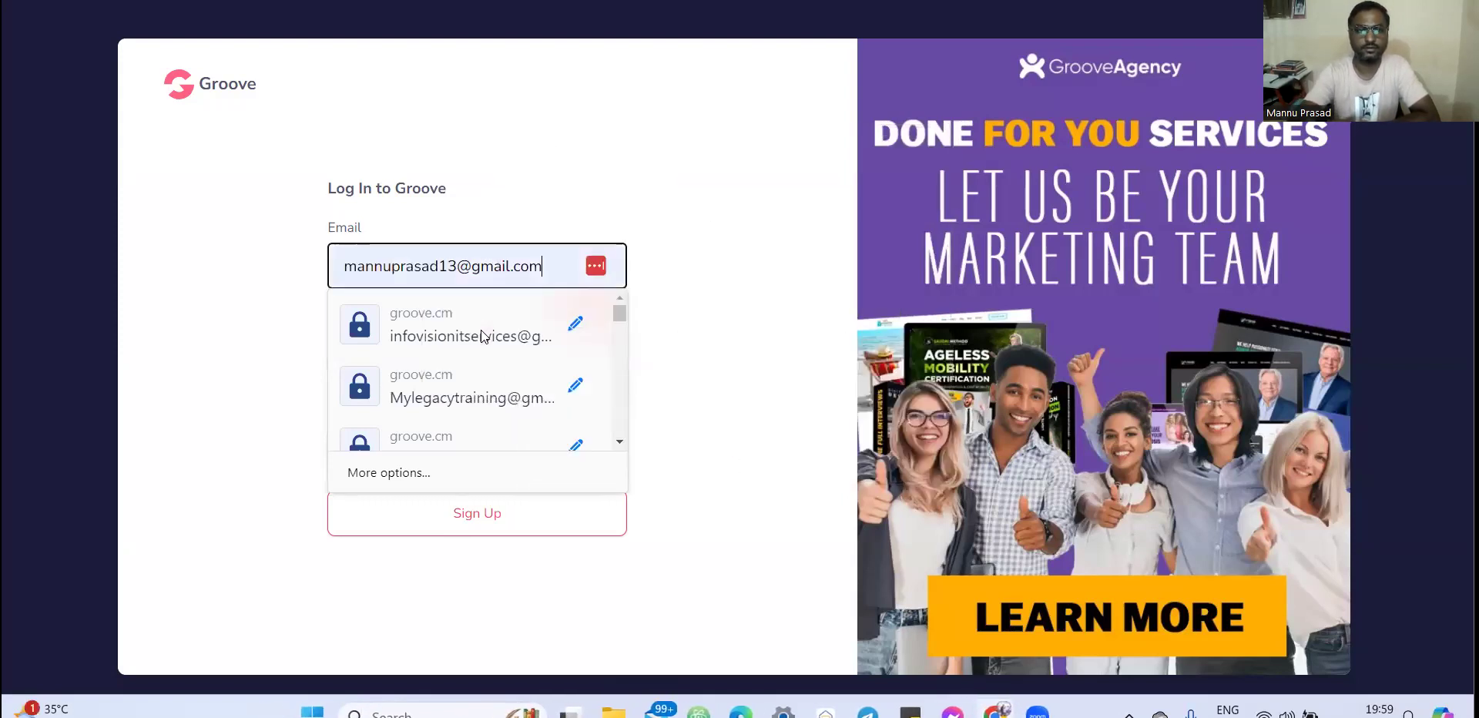
pyautogui.click(497, 451)
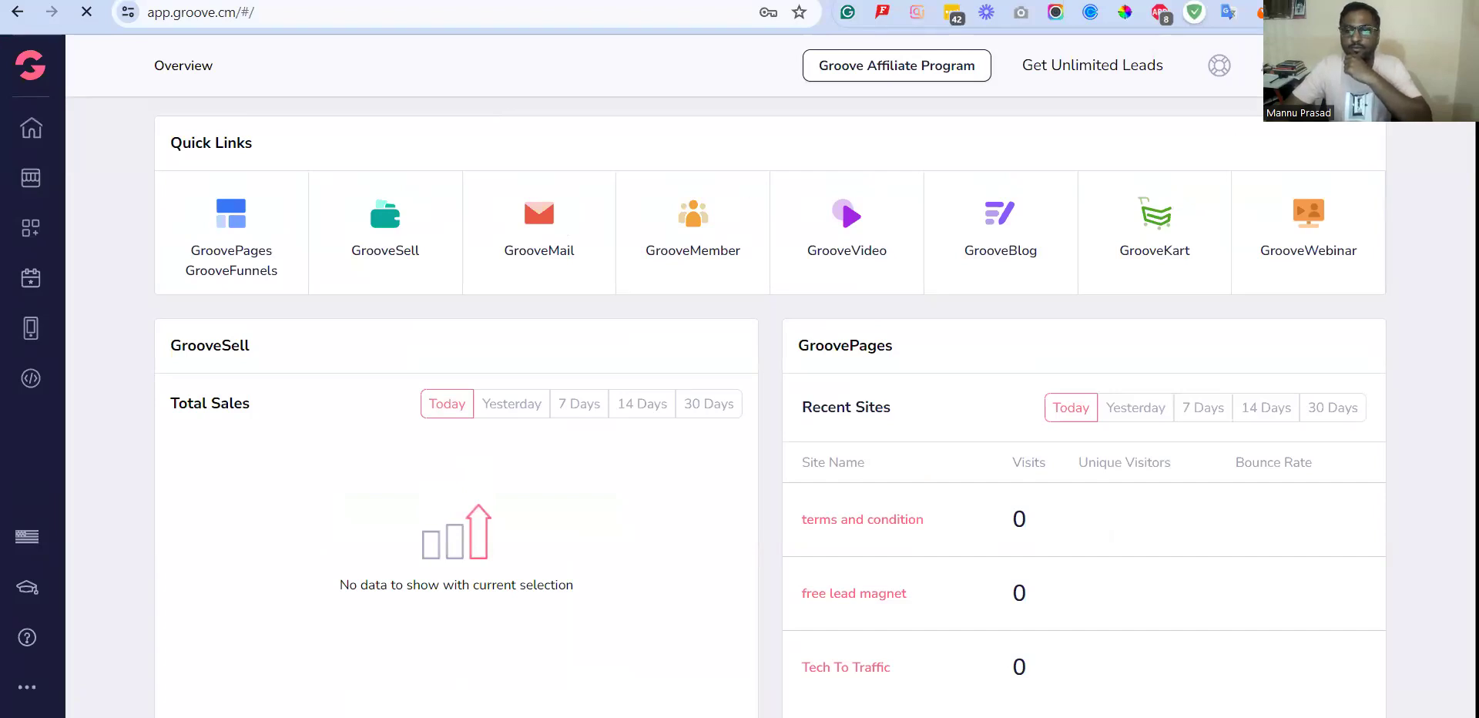
# Open GroovePages and look through the sites already in this account.
pyautogui.click(235, 268)
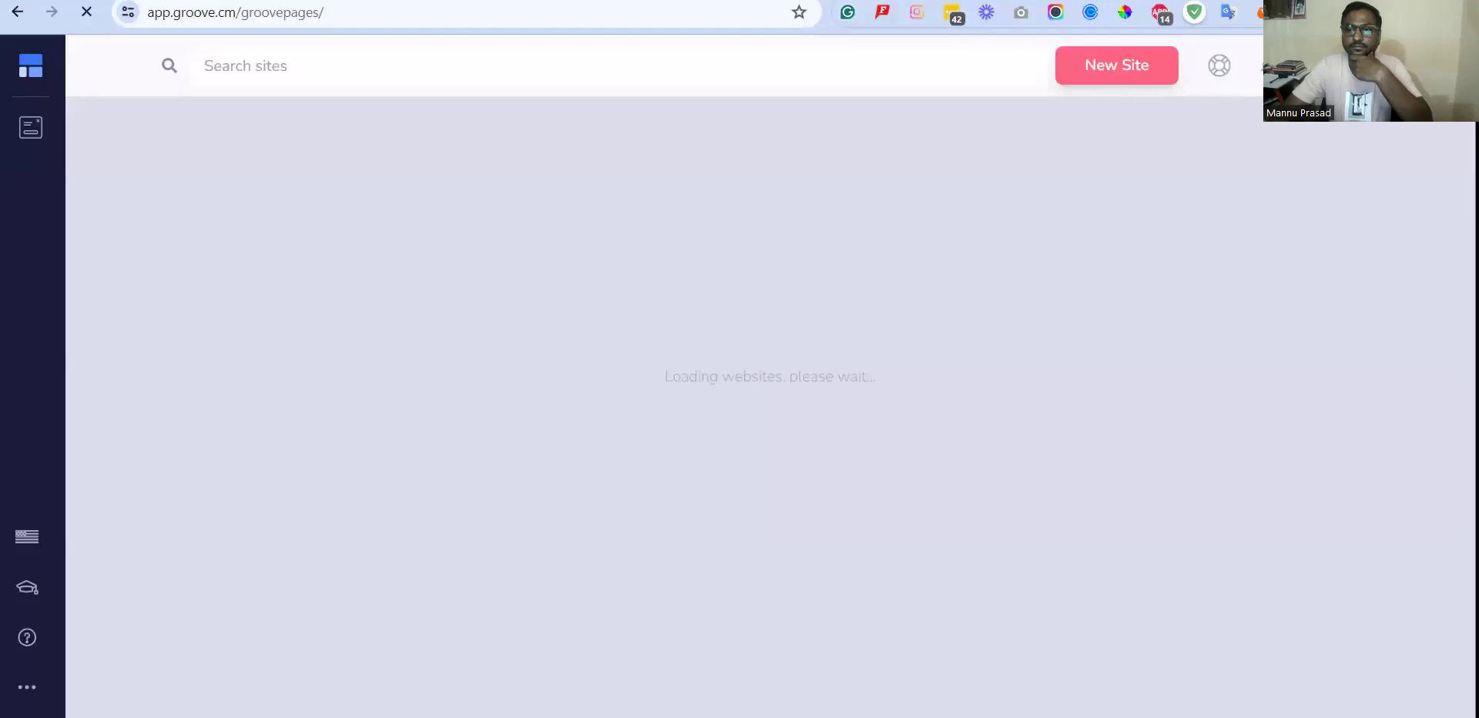
pyautogui.scroll(-2, 1337, 430)
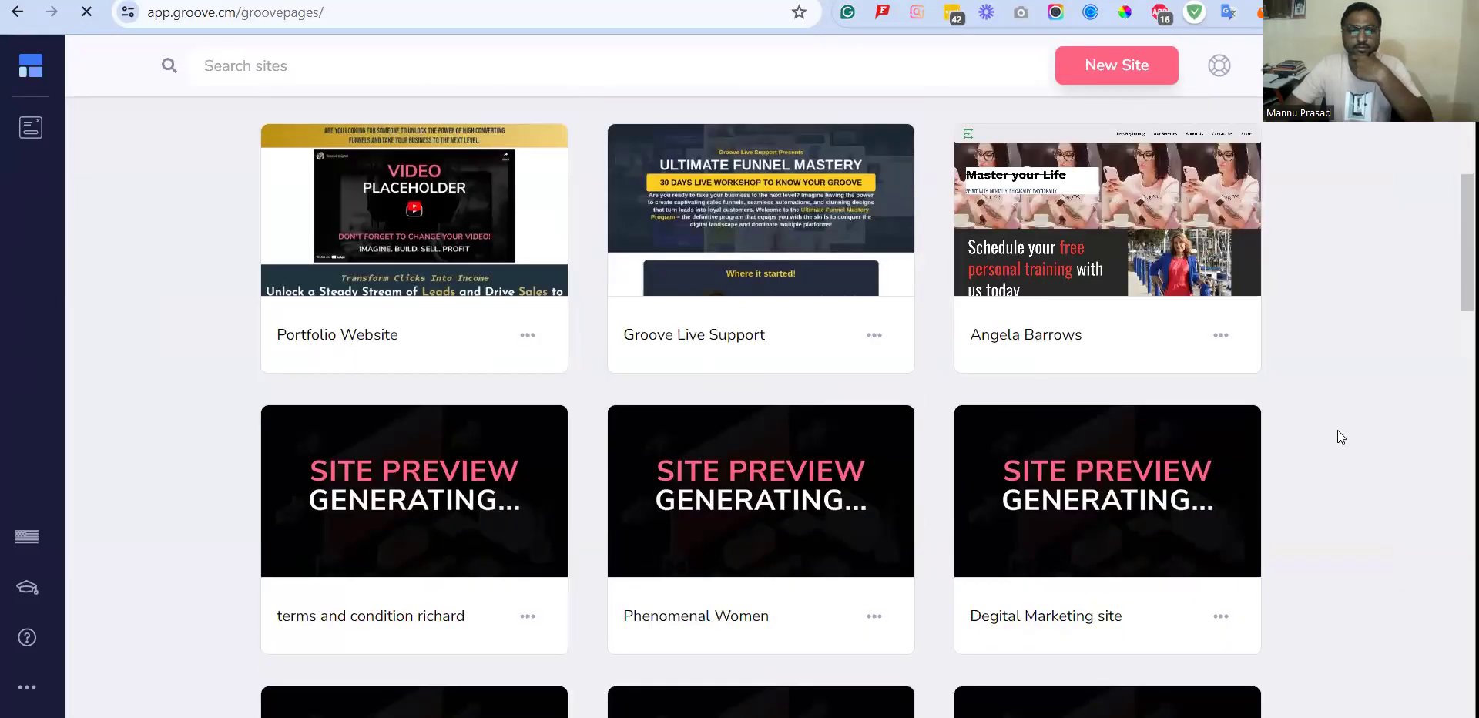
pyautogui.scroll(-1, 591, 591)
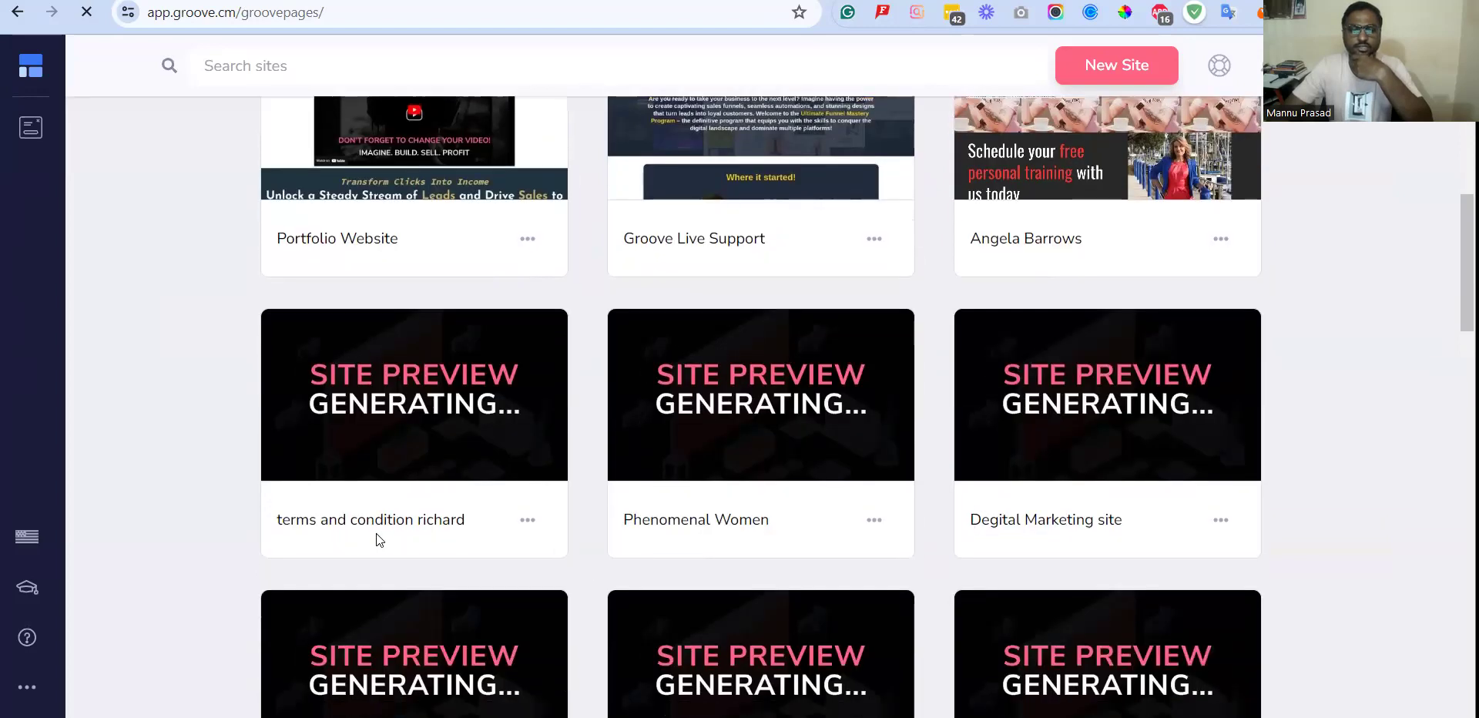
pyautogui.moveTo(403, 456)
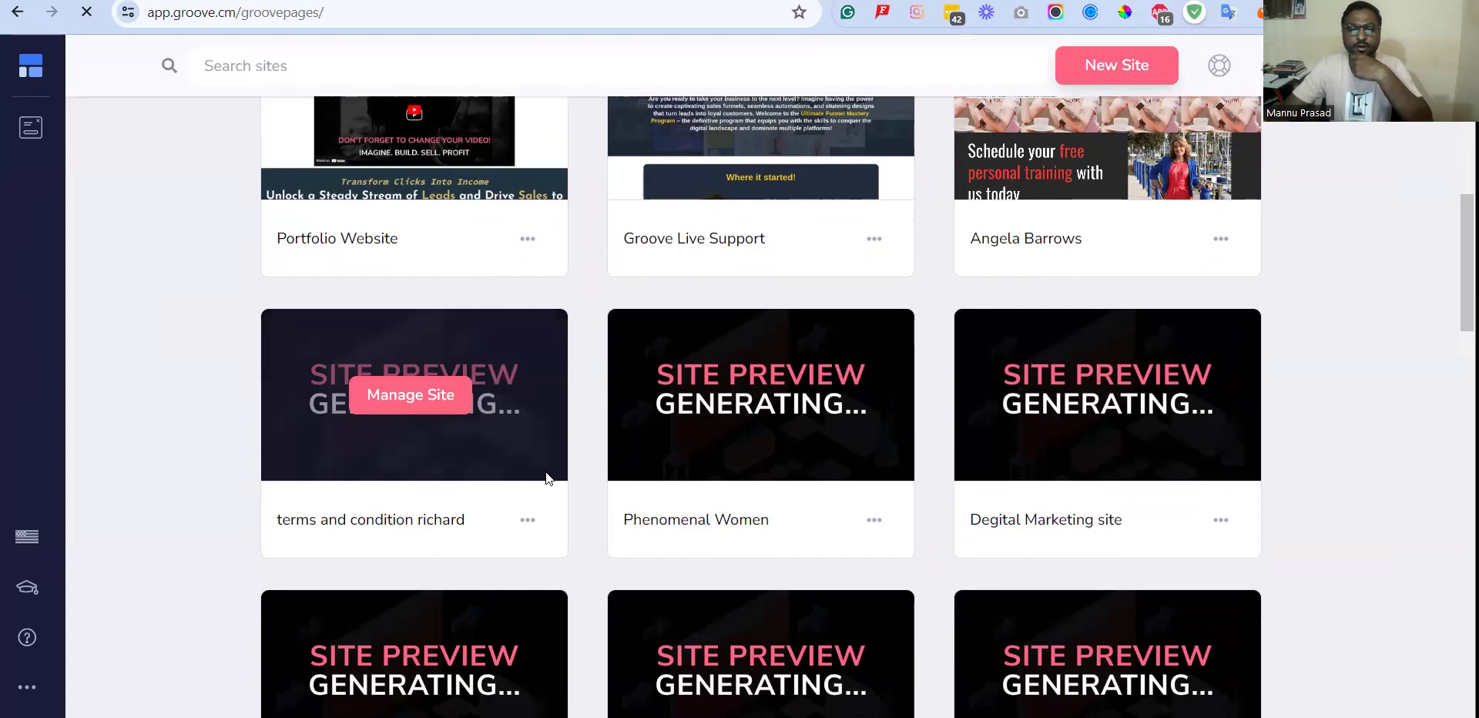
pyautogui.scroll(5, 582, 470)
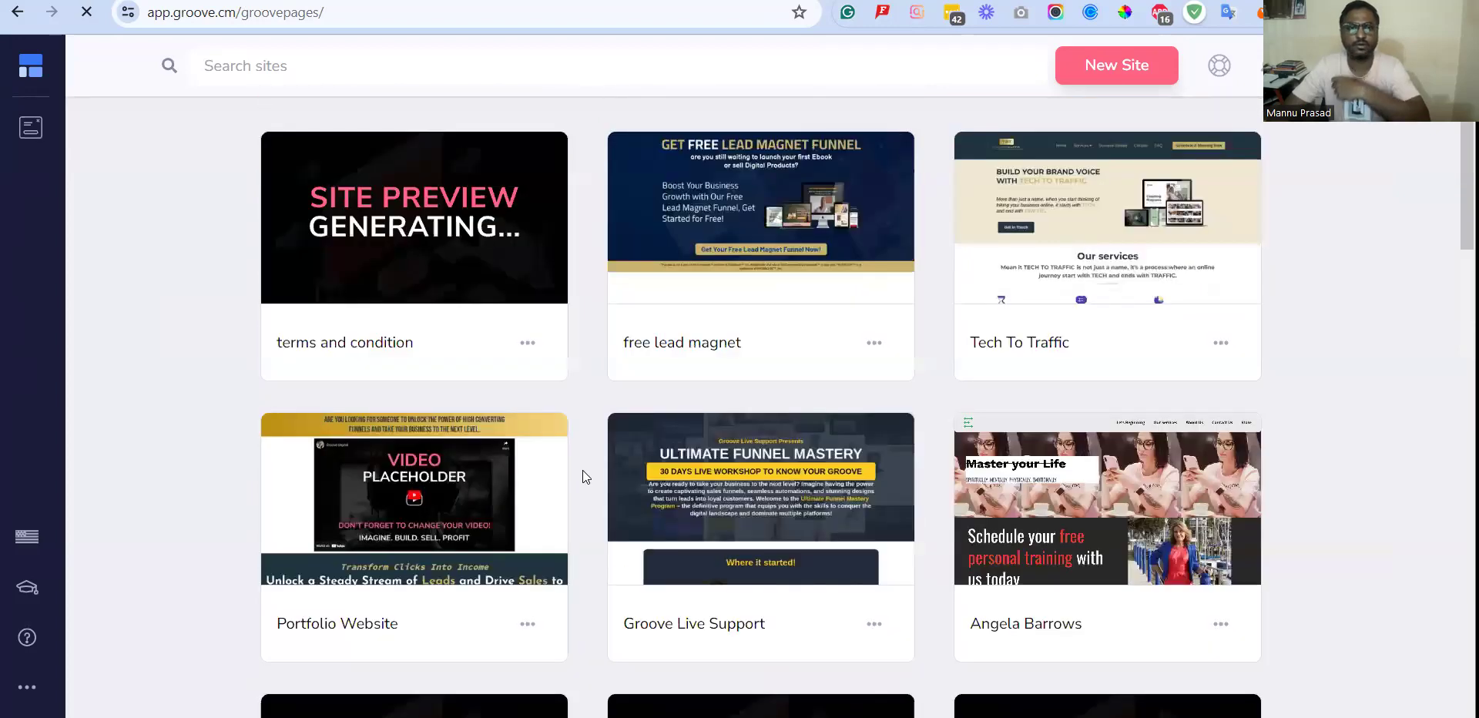
# Return to the Groove dashboard and load the copied GroovePages share link in the browser.
pyautogui.click(44, 75)
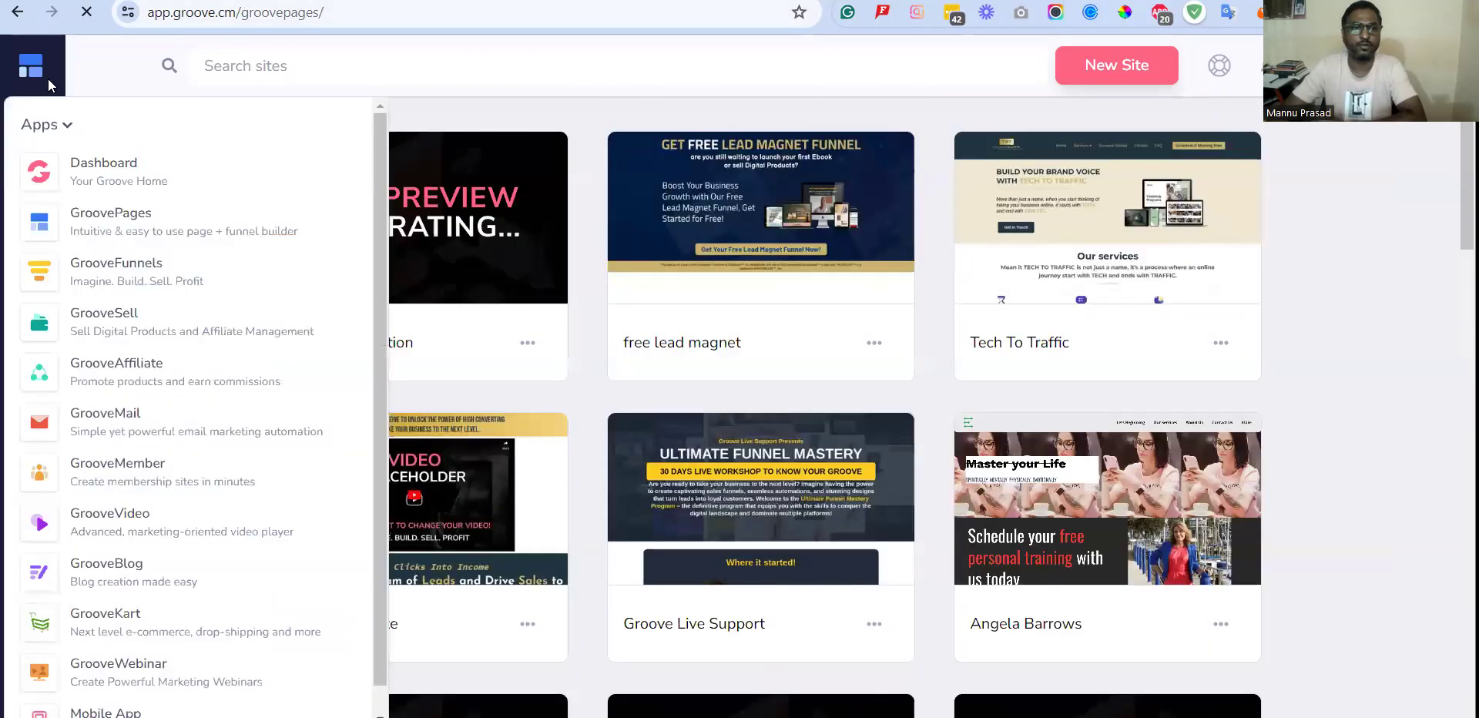
pyautogui.click(81, 168)
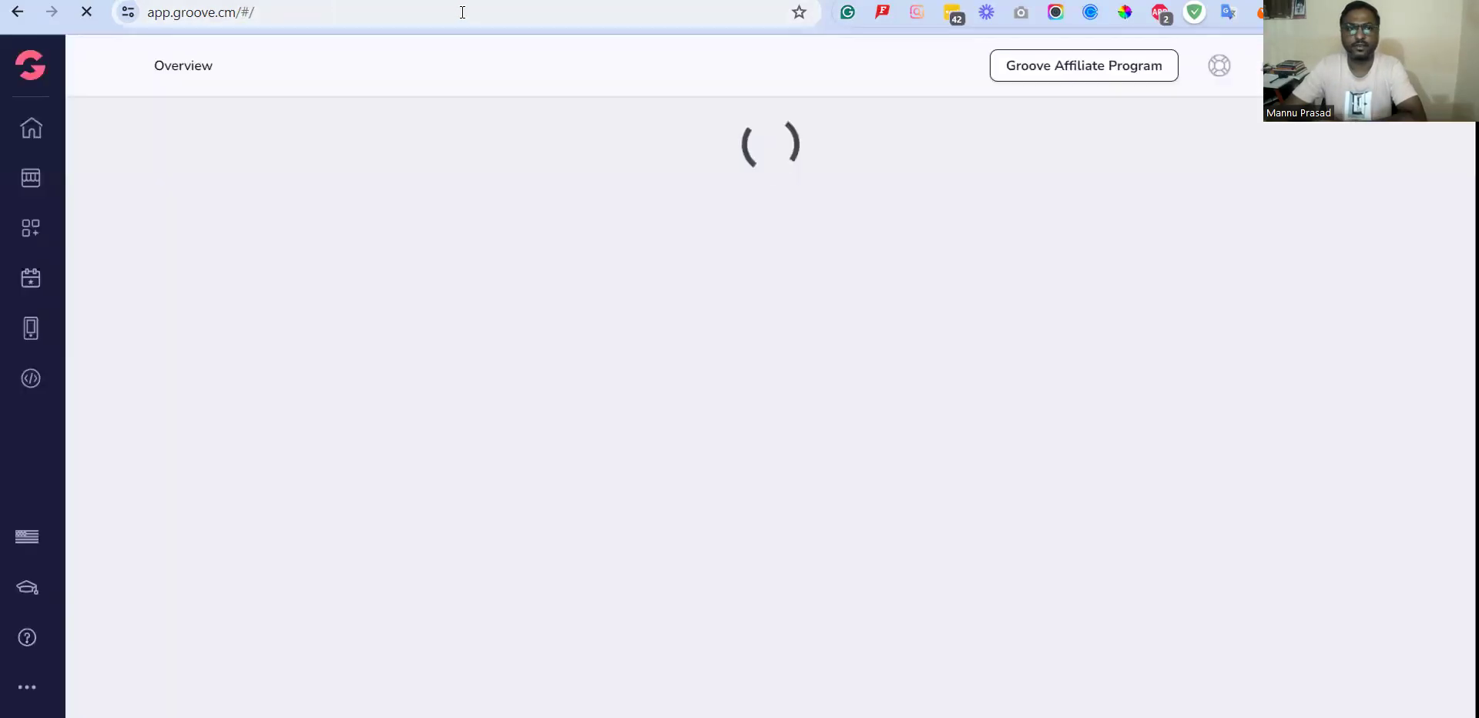
pyautogui.click(463, 12)
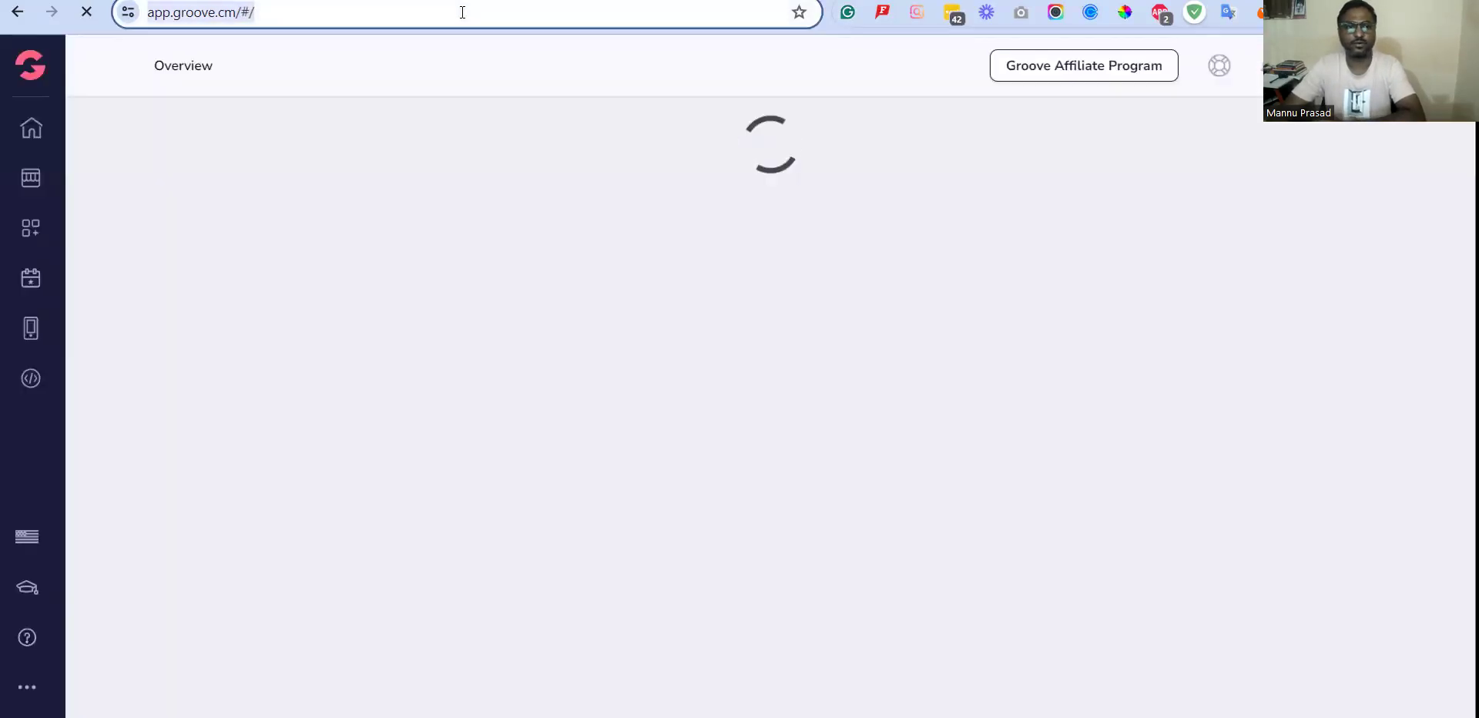
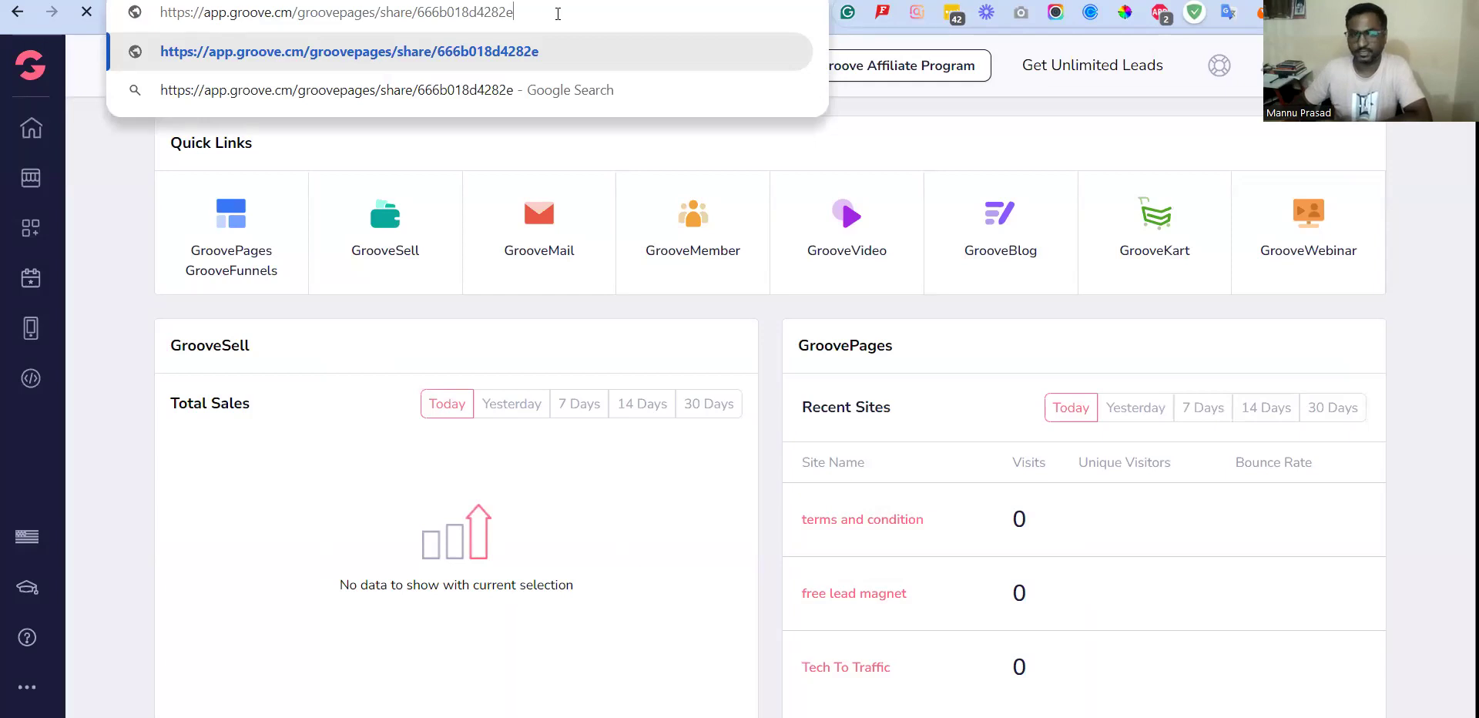
pyautogui.press('Return')
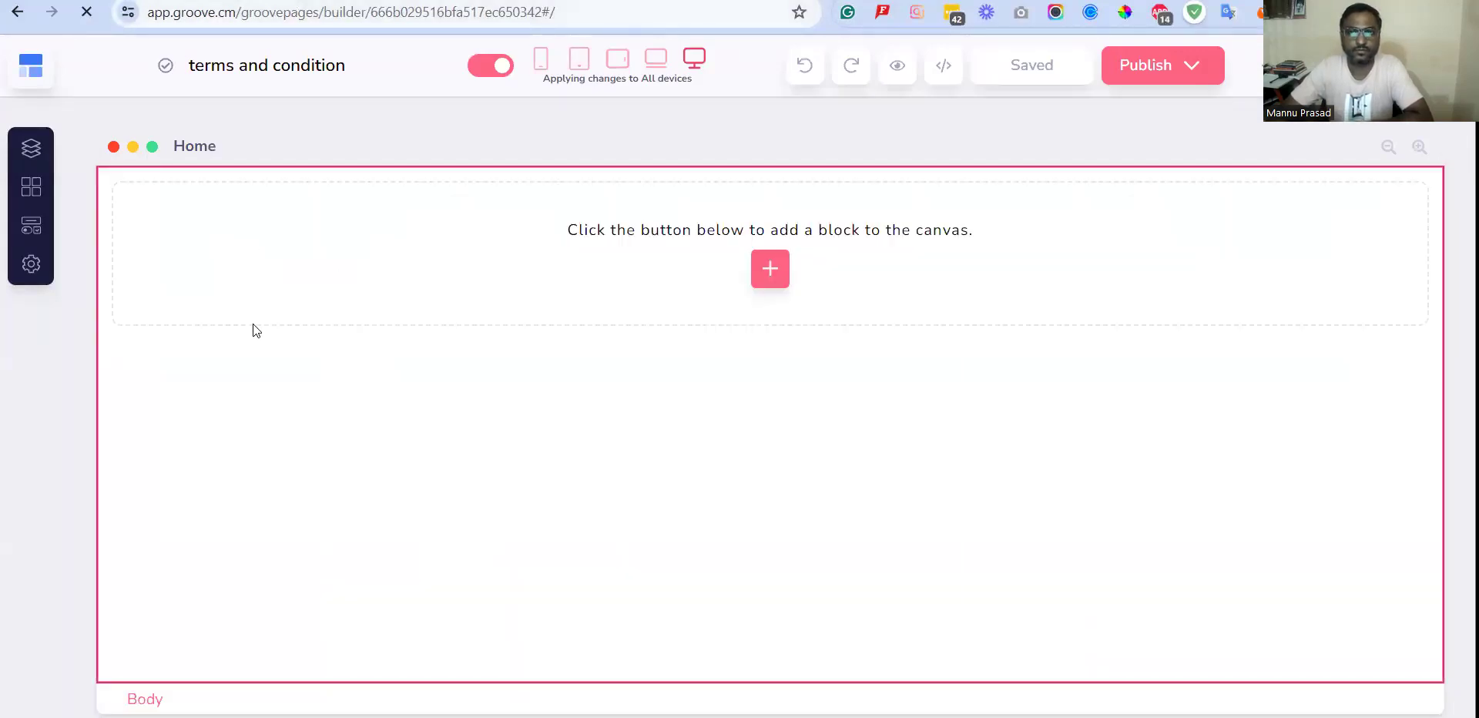
# View the page list and the settings of the imported terms and condition site, and close the settings.
pyautogui.click(25, 156)
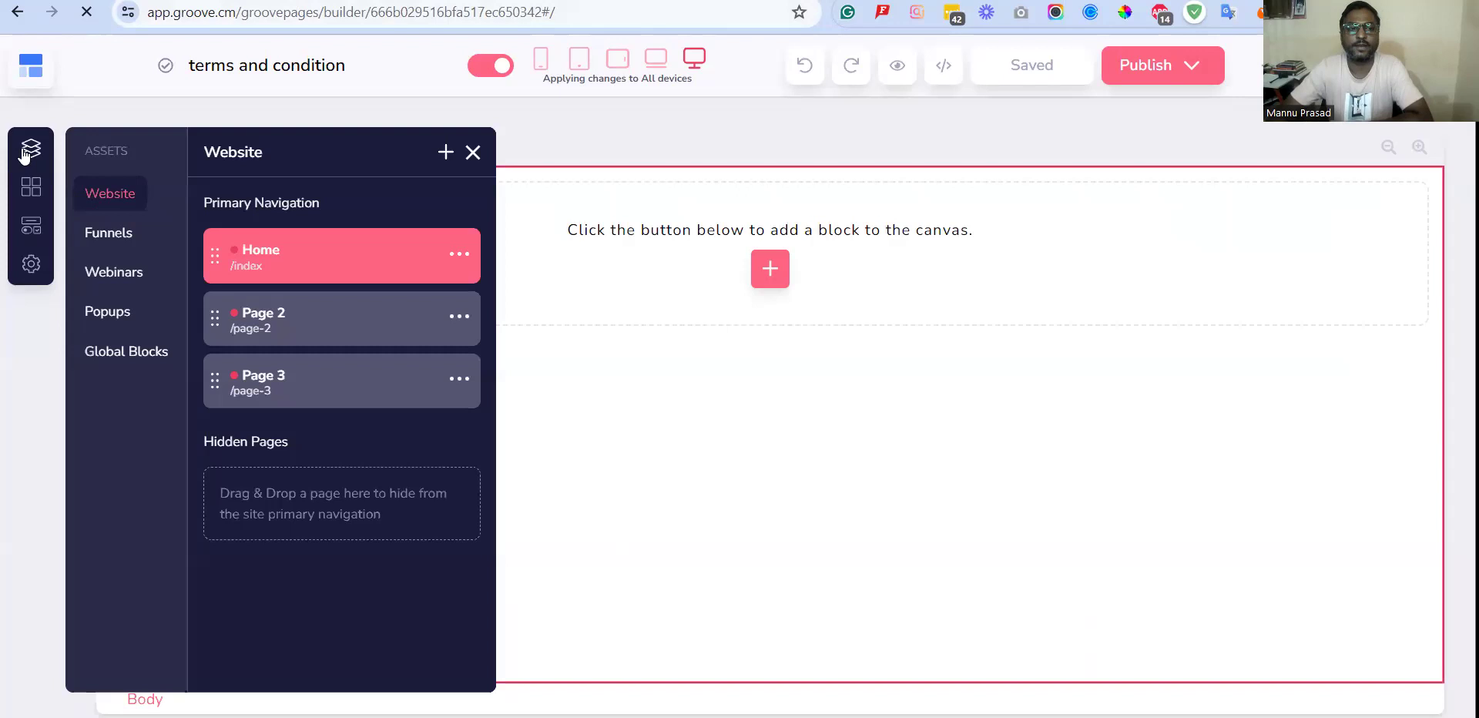
pyautogui.click(30, 266)
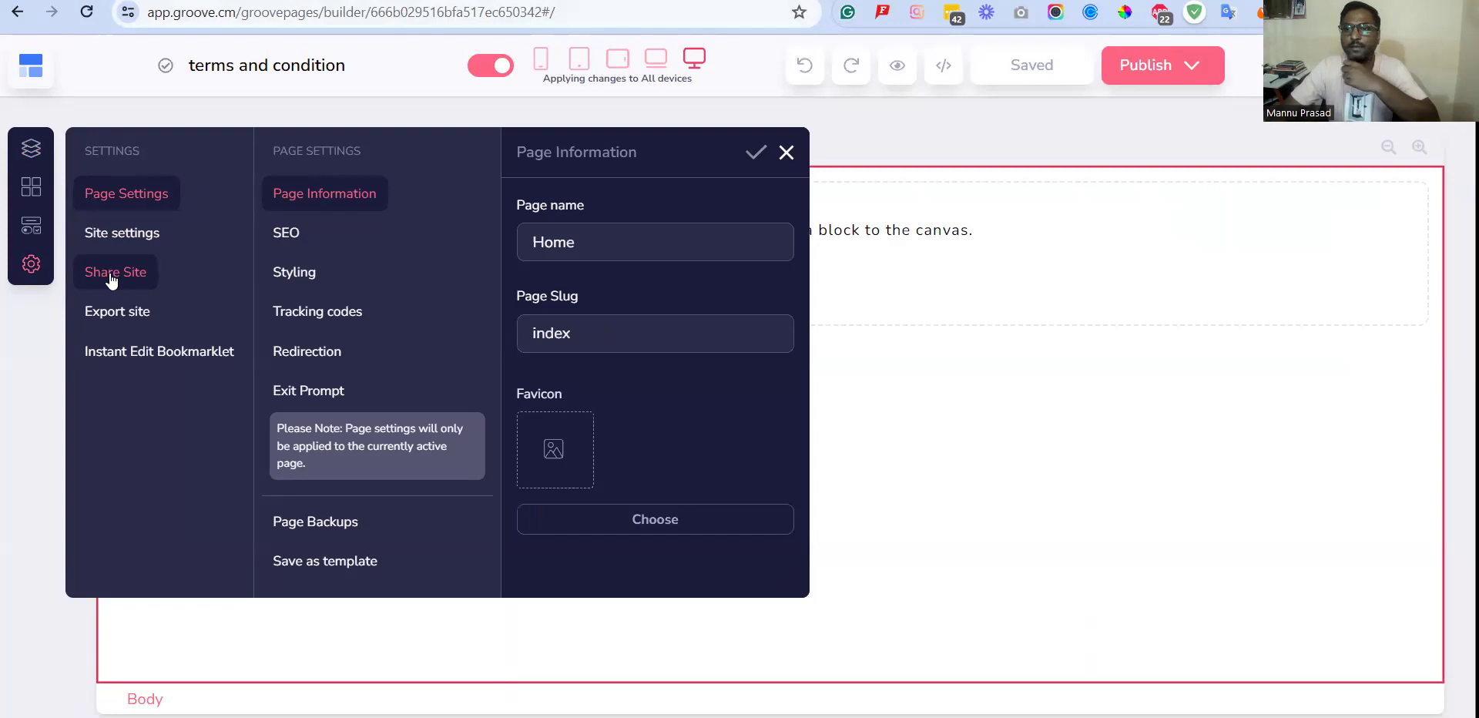
pyautogui.click(786, 154)
# Open Page 2 of the imported site and read through its privacy policy content.
pyautogui.click(31, 150)
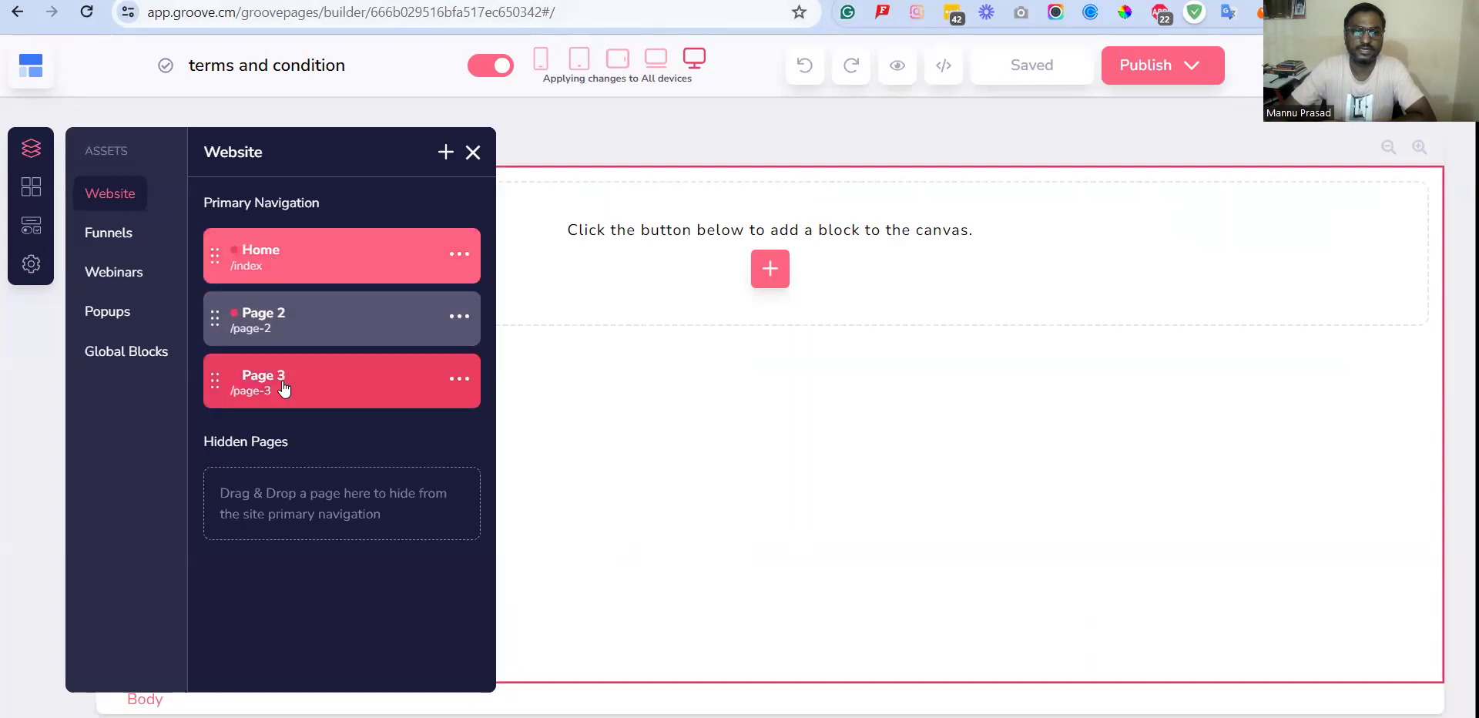
pyautogui.click(309, 328)
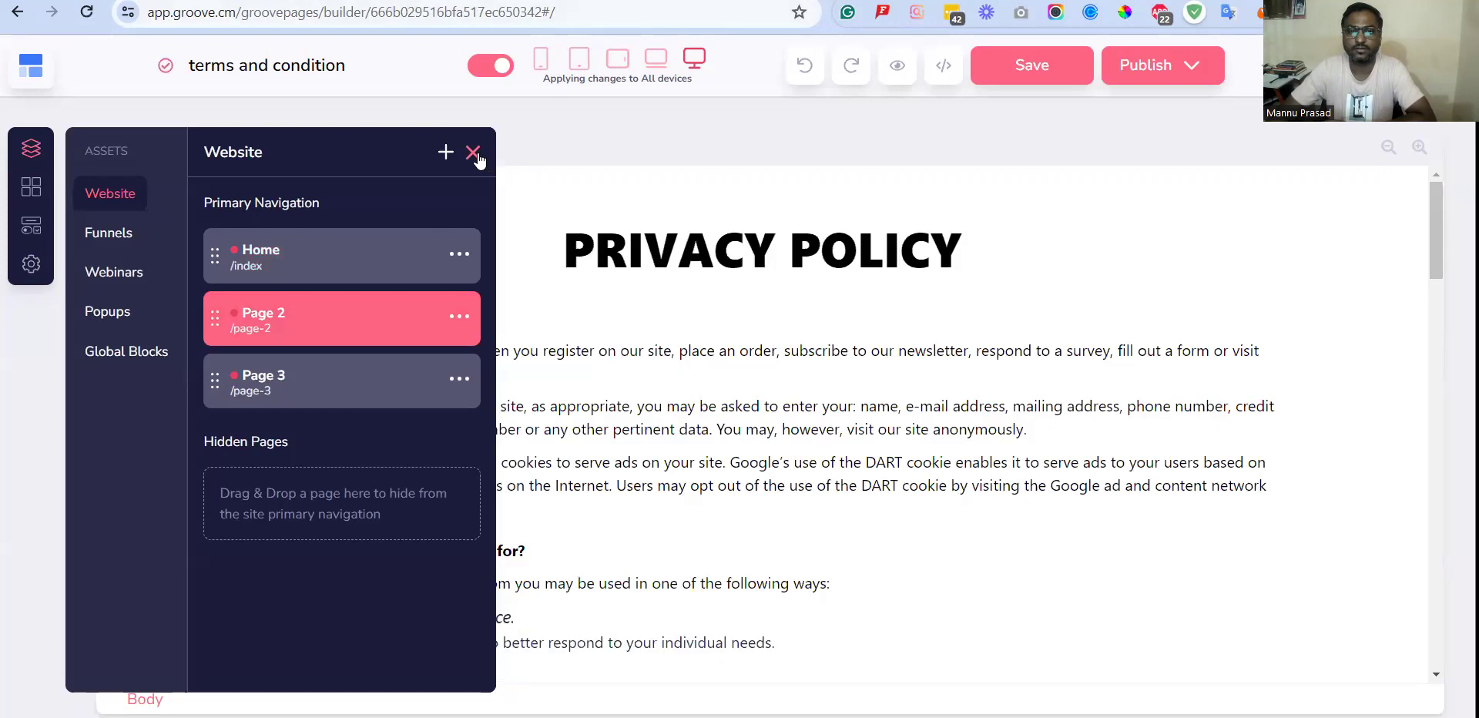
pyautogui.click(473, 152)
pyautogui.scroll(-10, 510, 288)
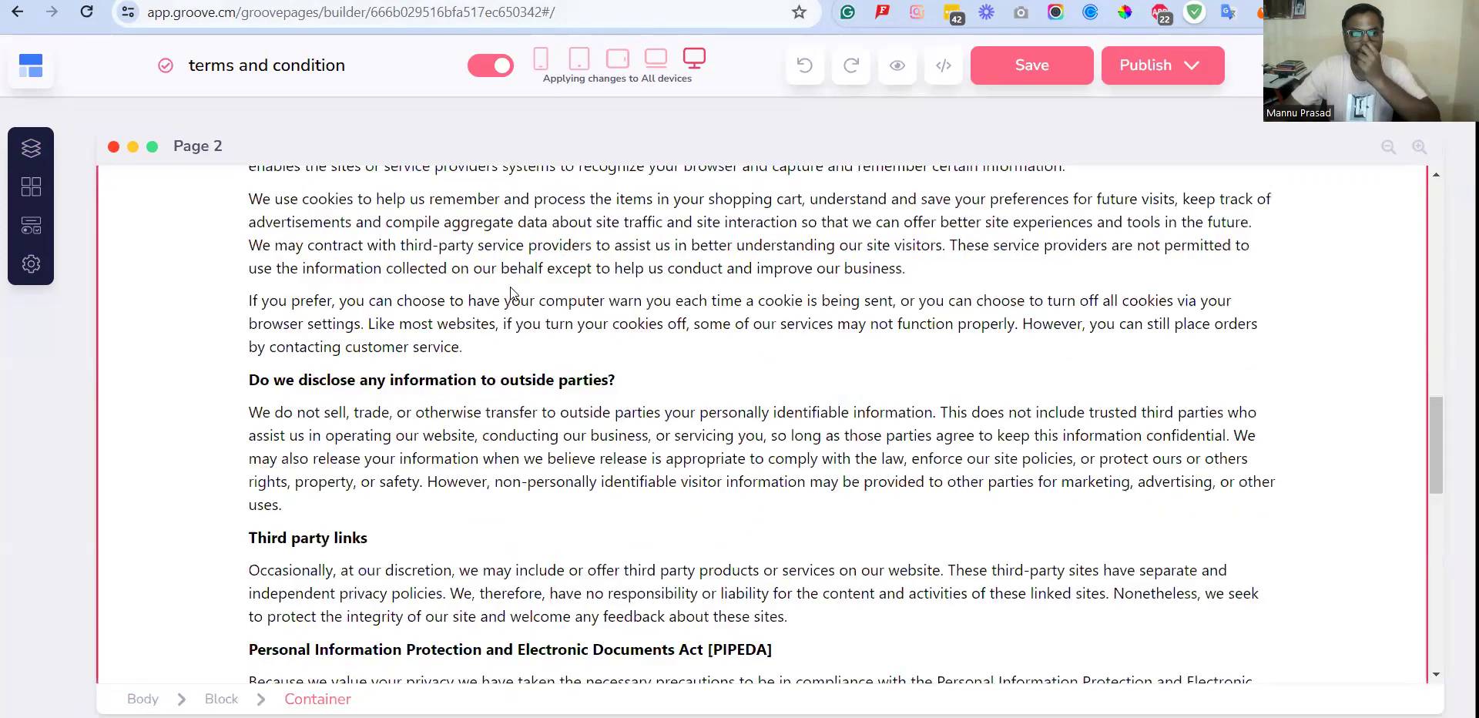
pyautogui.scroll(-10, 510, 288)
pyautogui.scroll(7, 510, 288)
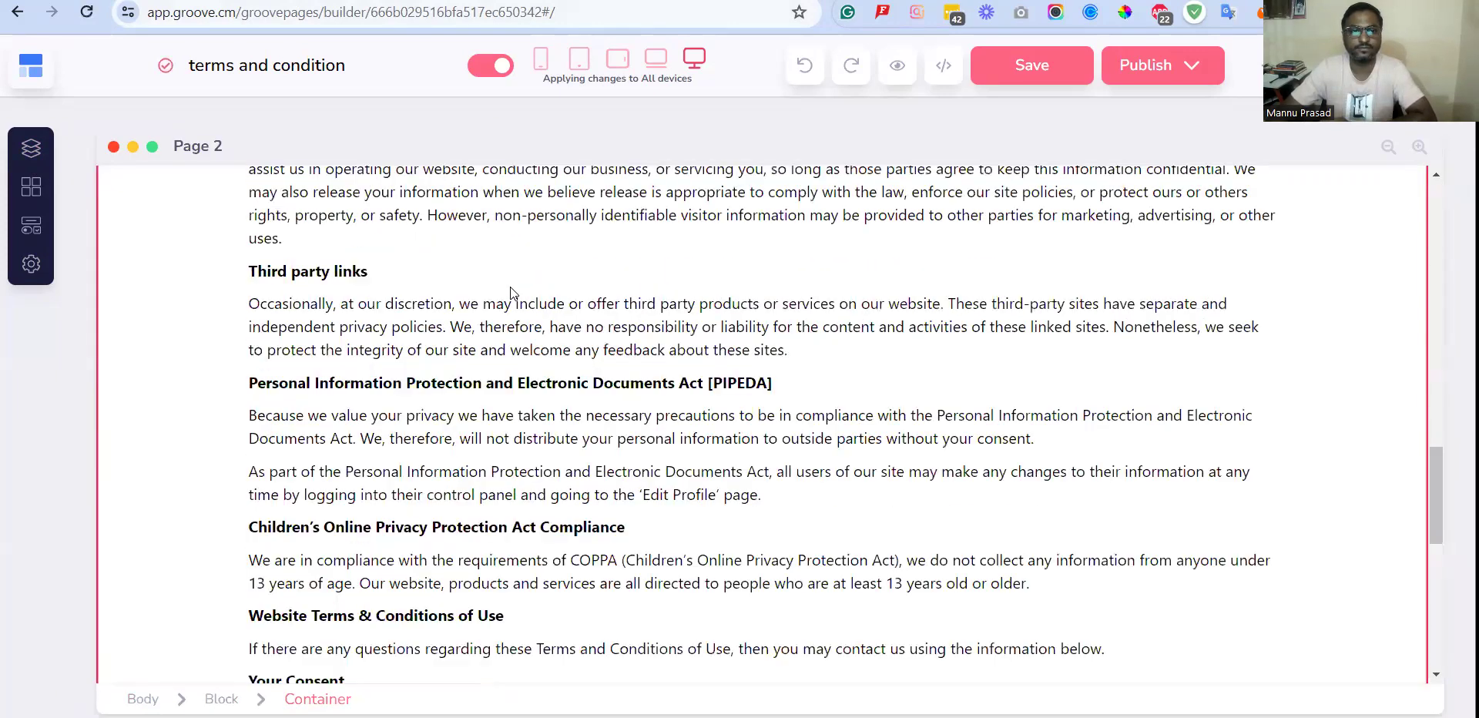
pyautogui.scroll(10, 510, 286)
# Save the imported terms and condition site and return to the Groove dashboard.
pyautogui.click(30, 66)
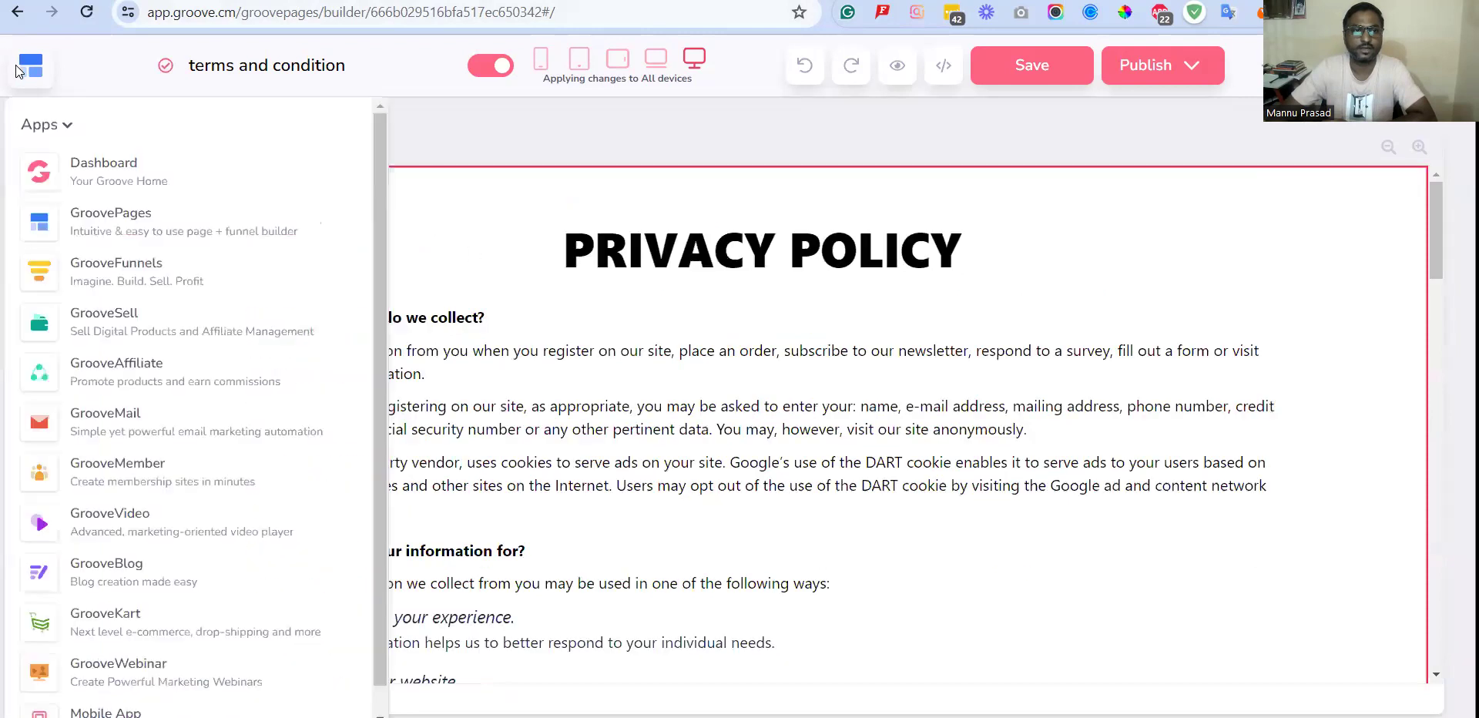
pyautogui.click(121, 182)
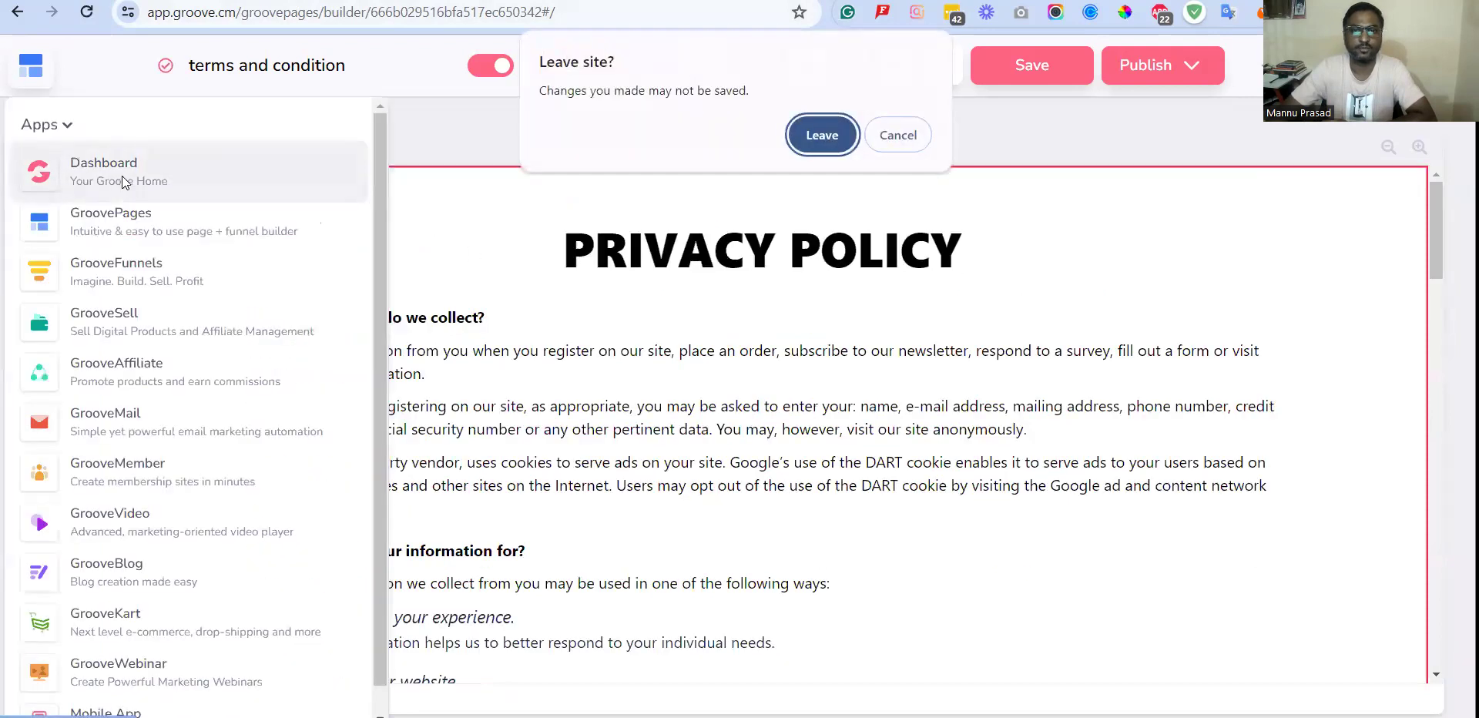
pyautogui.click(902, 139)
pyautogui.click(1073, 63)
pyautogui.click(33, 67)
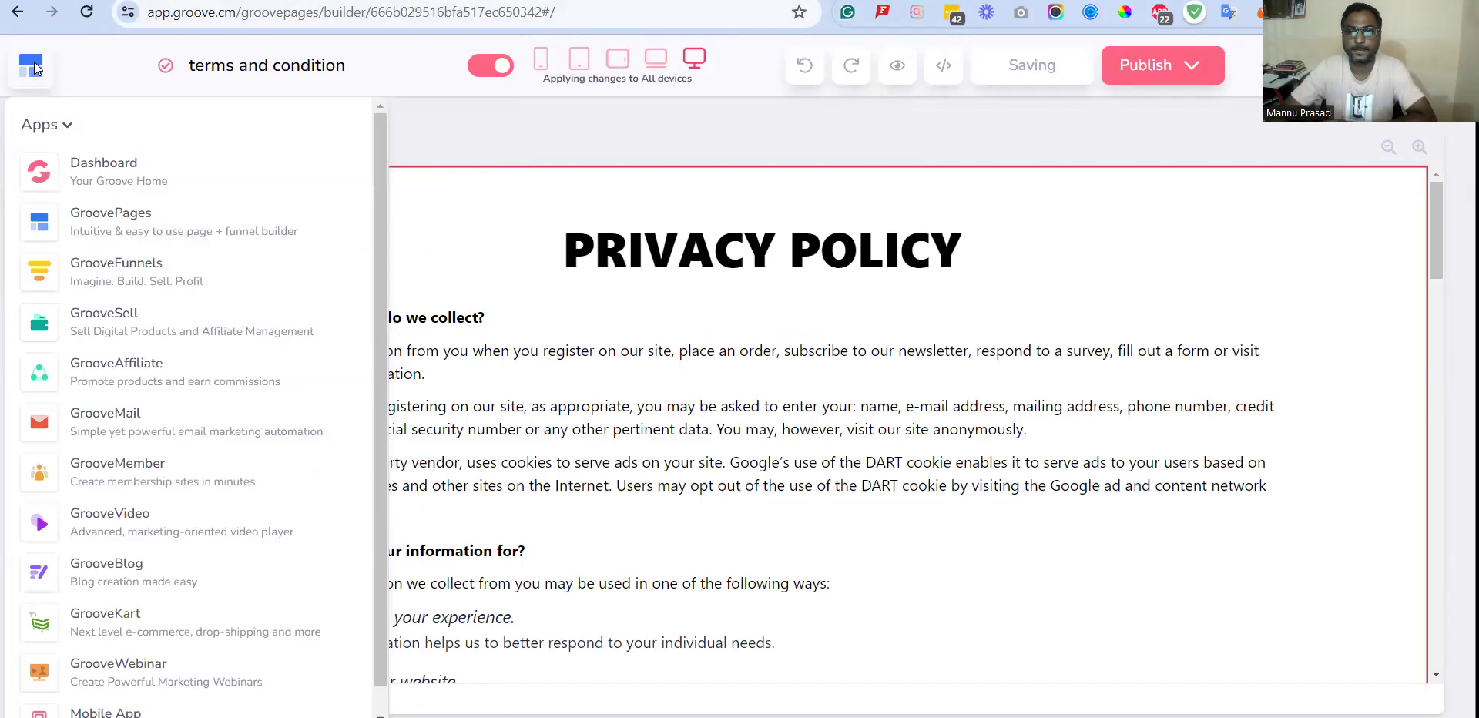
pyautogui.click(112, 181)
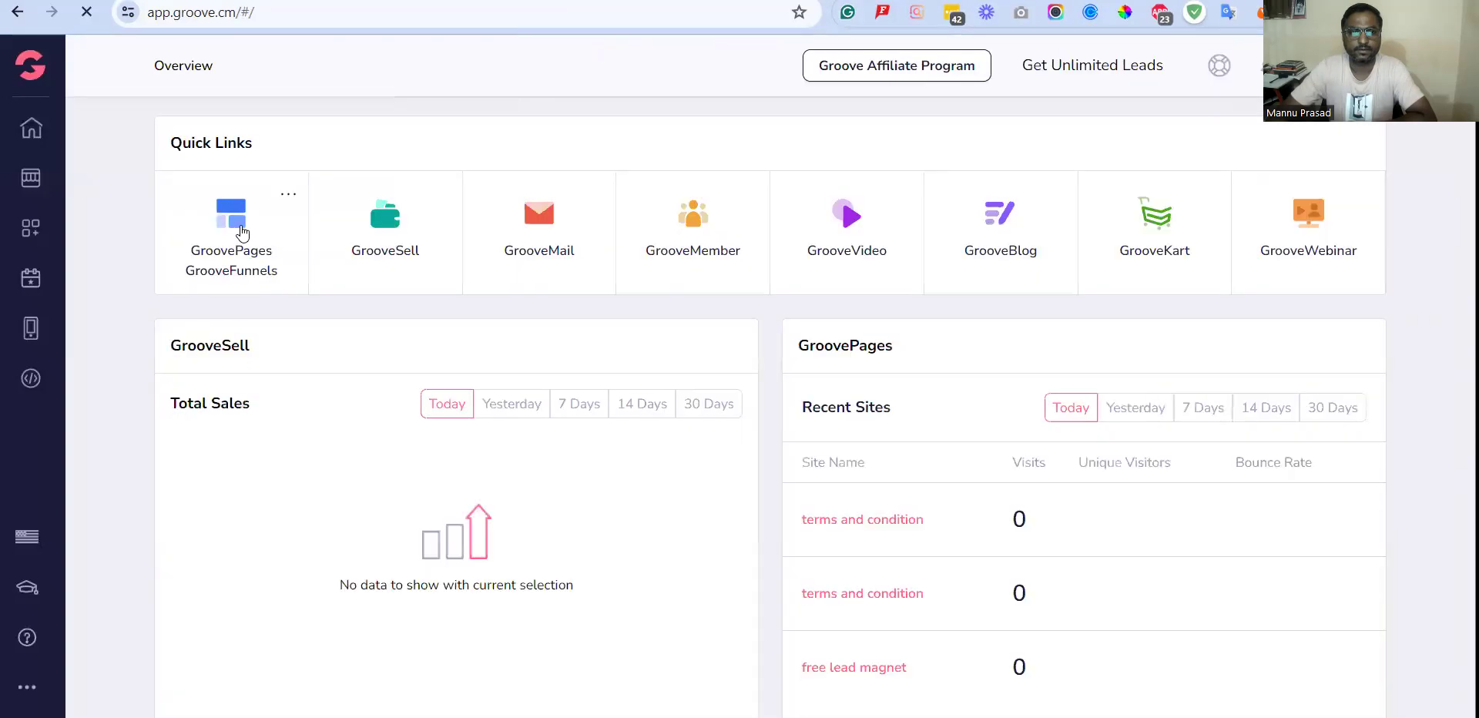
# Open GroovePages again and check the site list for the imported terms and condition site.
pyautogui.click(242, 232)
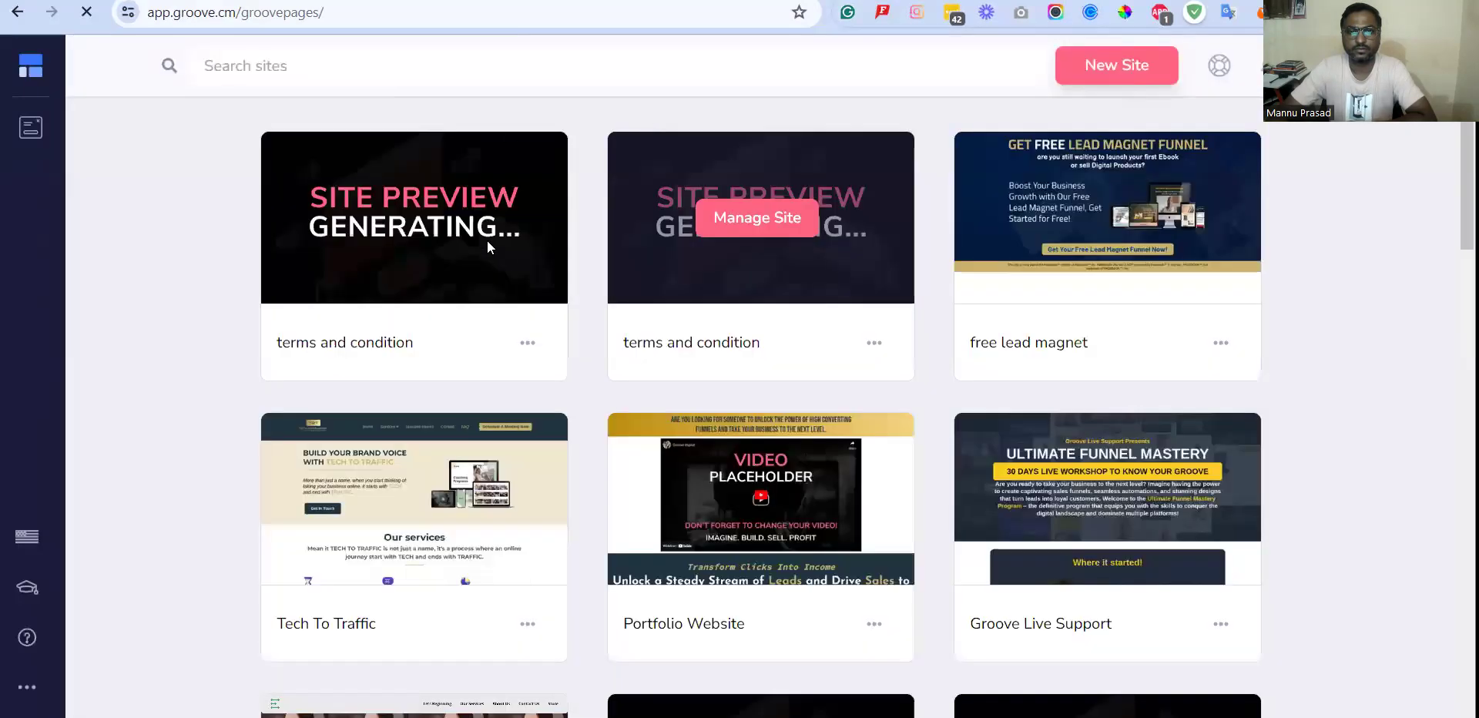
pyautogui.scroll(-4, 568, 343)
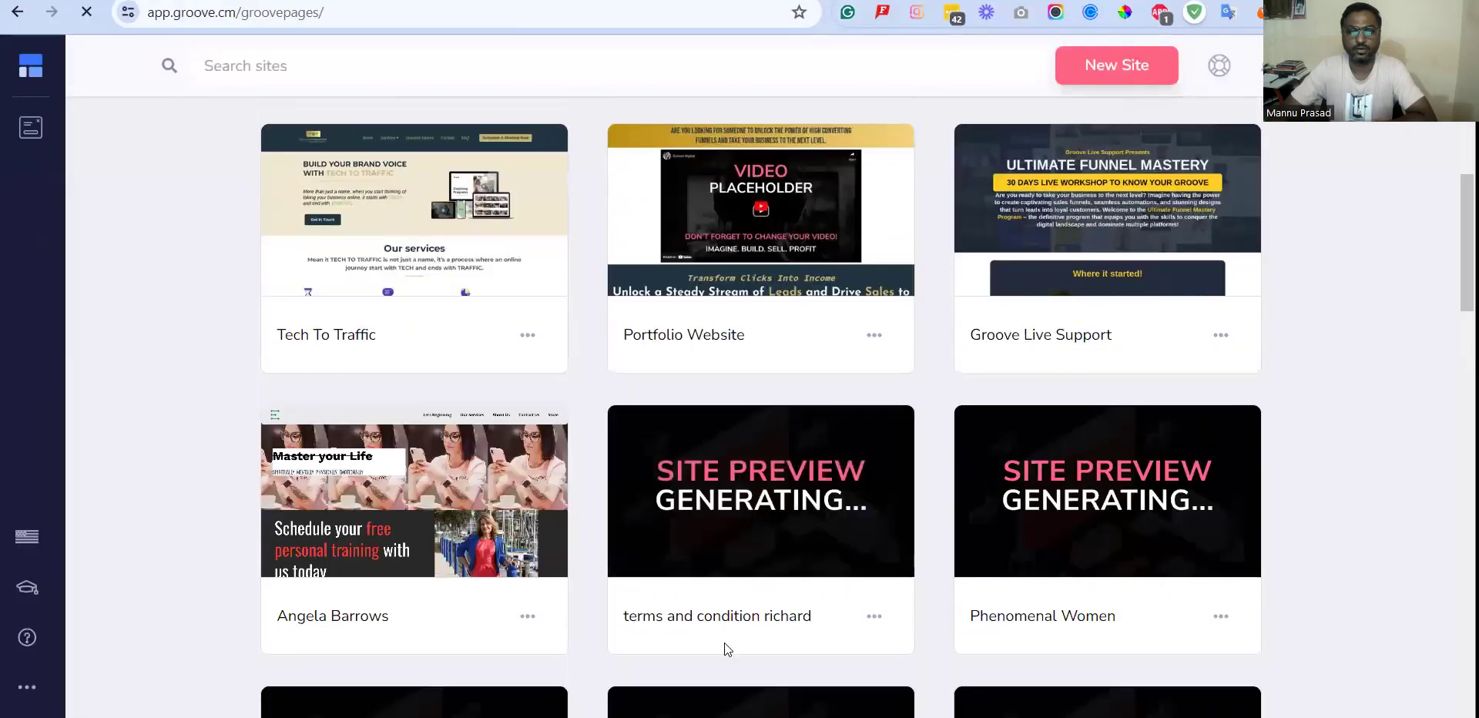
pyautogui.scroll(-2, 769, 578)
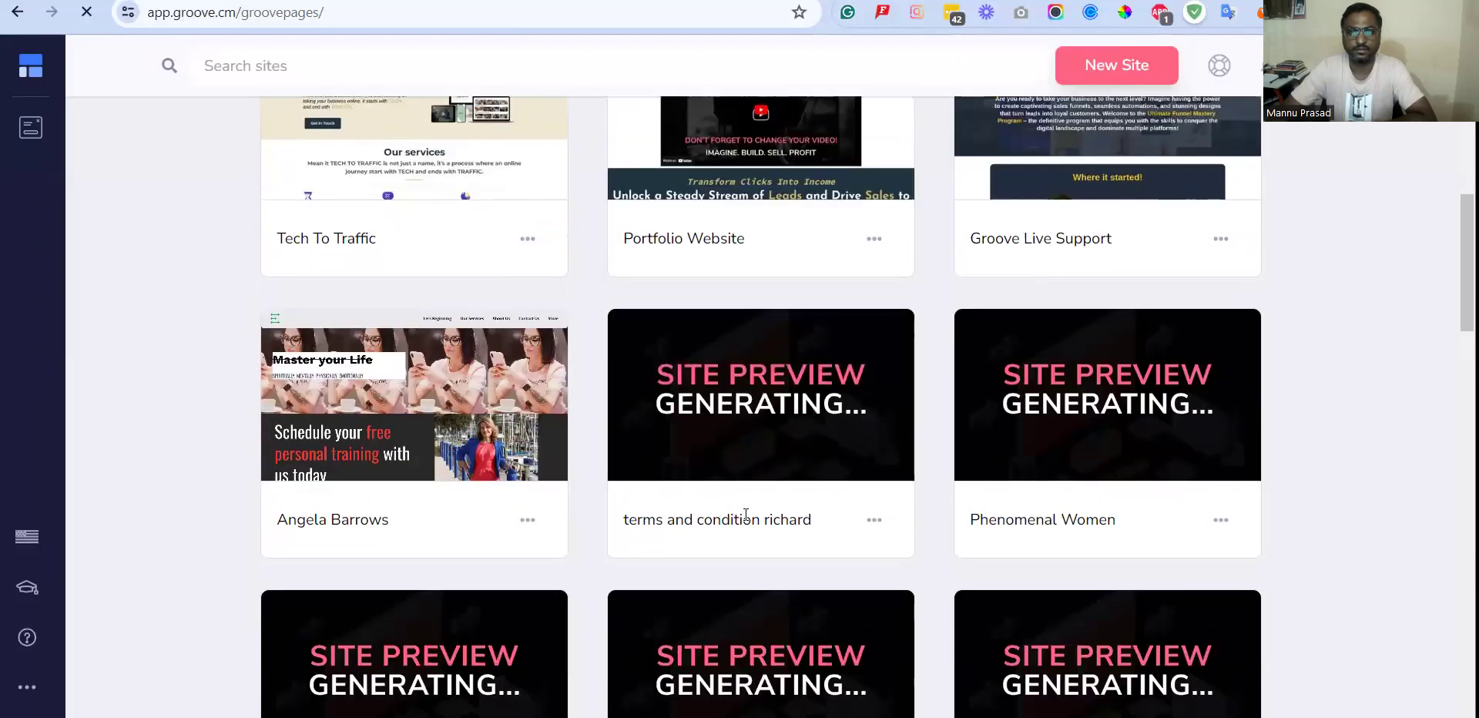
# Look through the site list and compare the names of the two terms and condition sites.
pyautogui.scroll(-3, 708, 539)
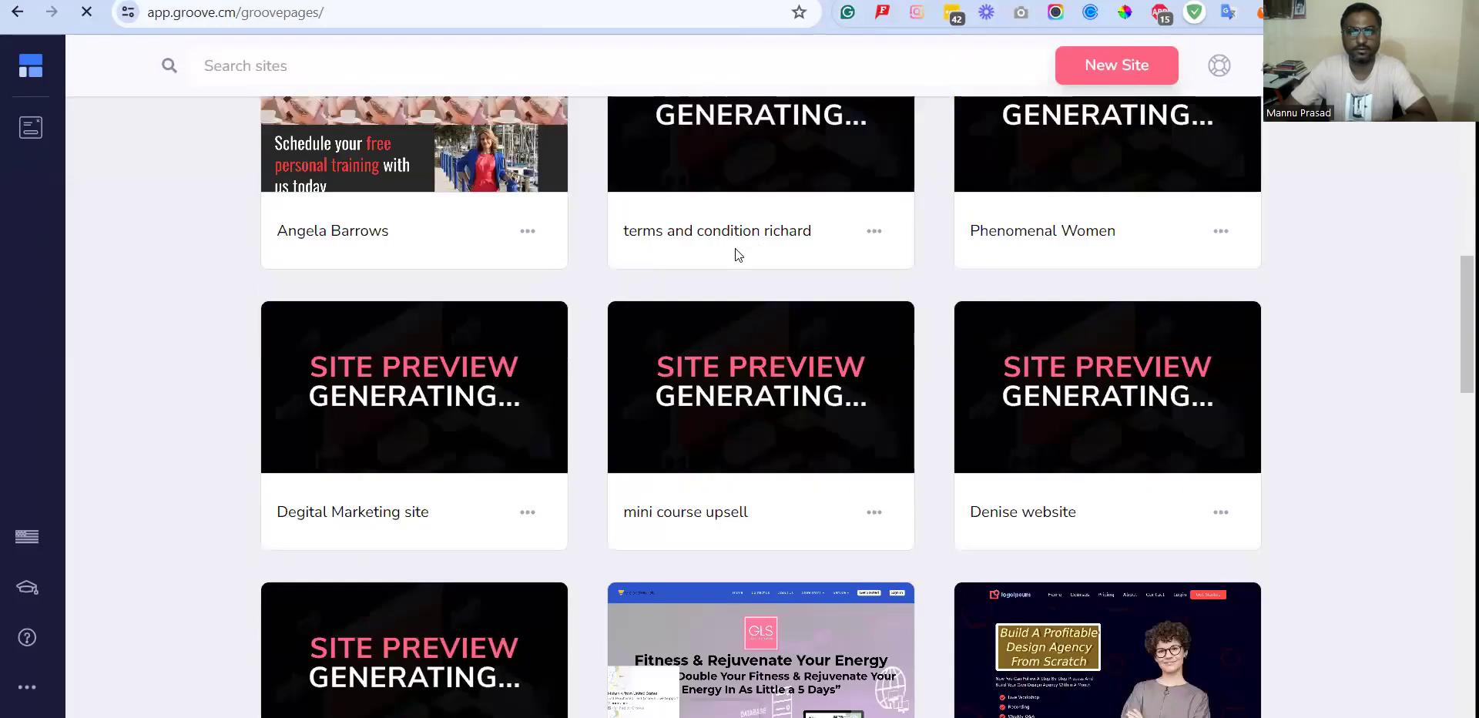
pyautogui.scroll(7, 778, 247)
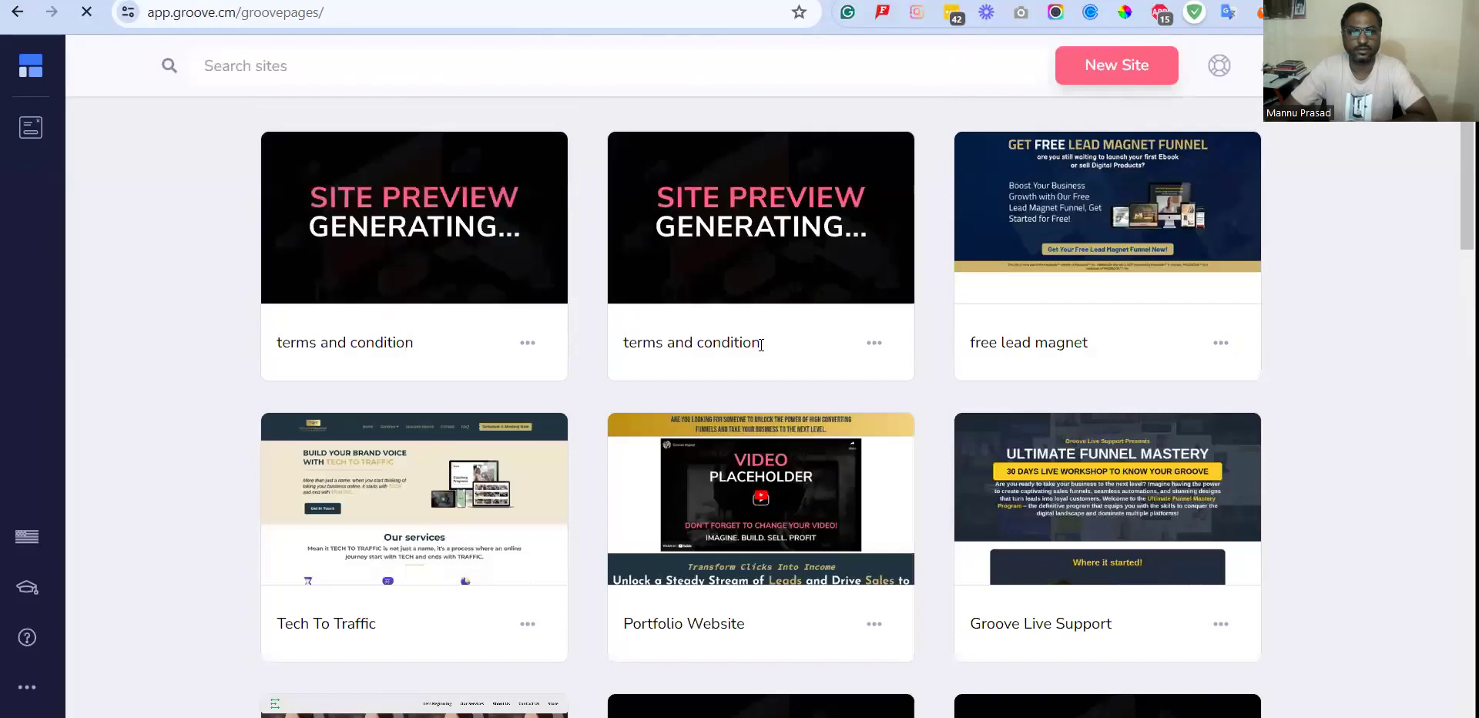
pyautogui.moveTo(623, 345); pyautogui.dragTo(833, 351)
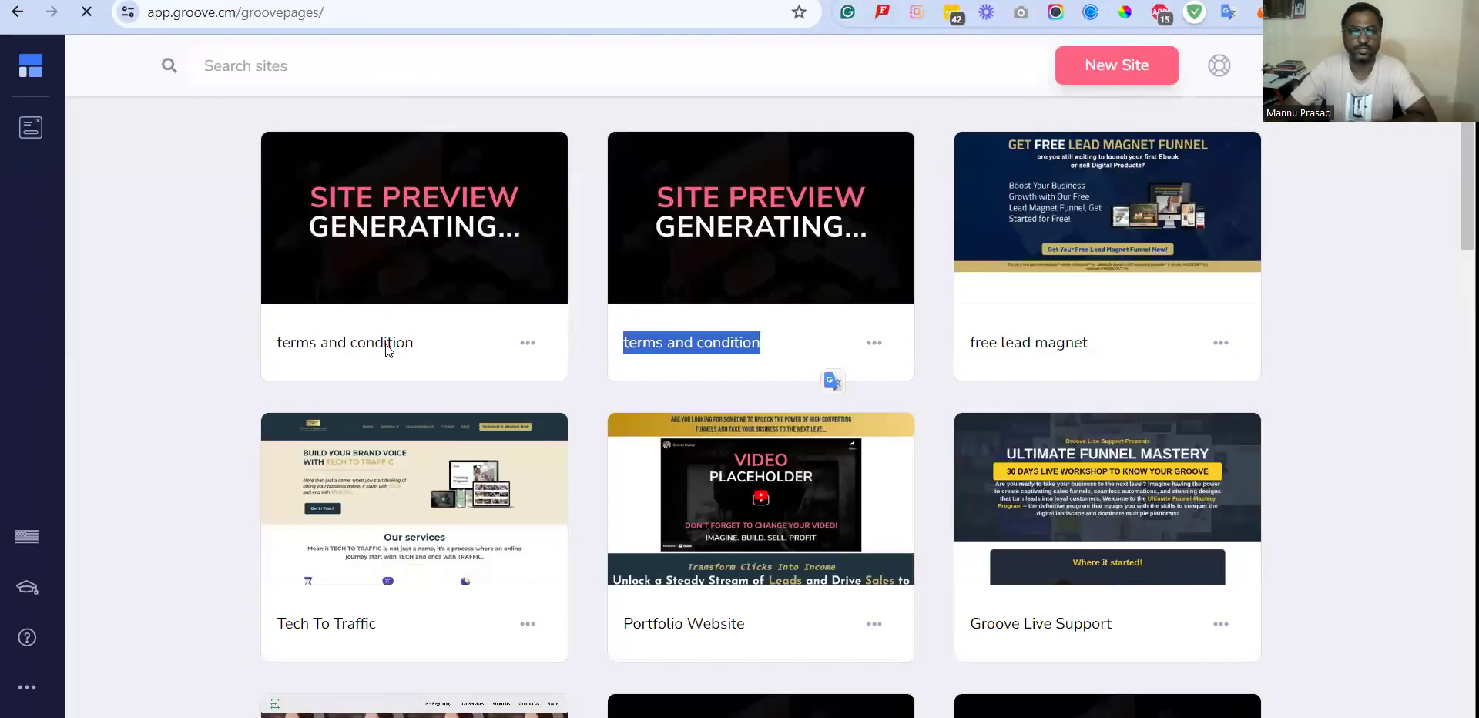
pyautogui.tripleClick(385, 343)
pyautogui.click(763, 347)
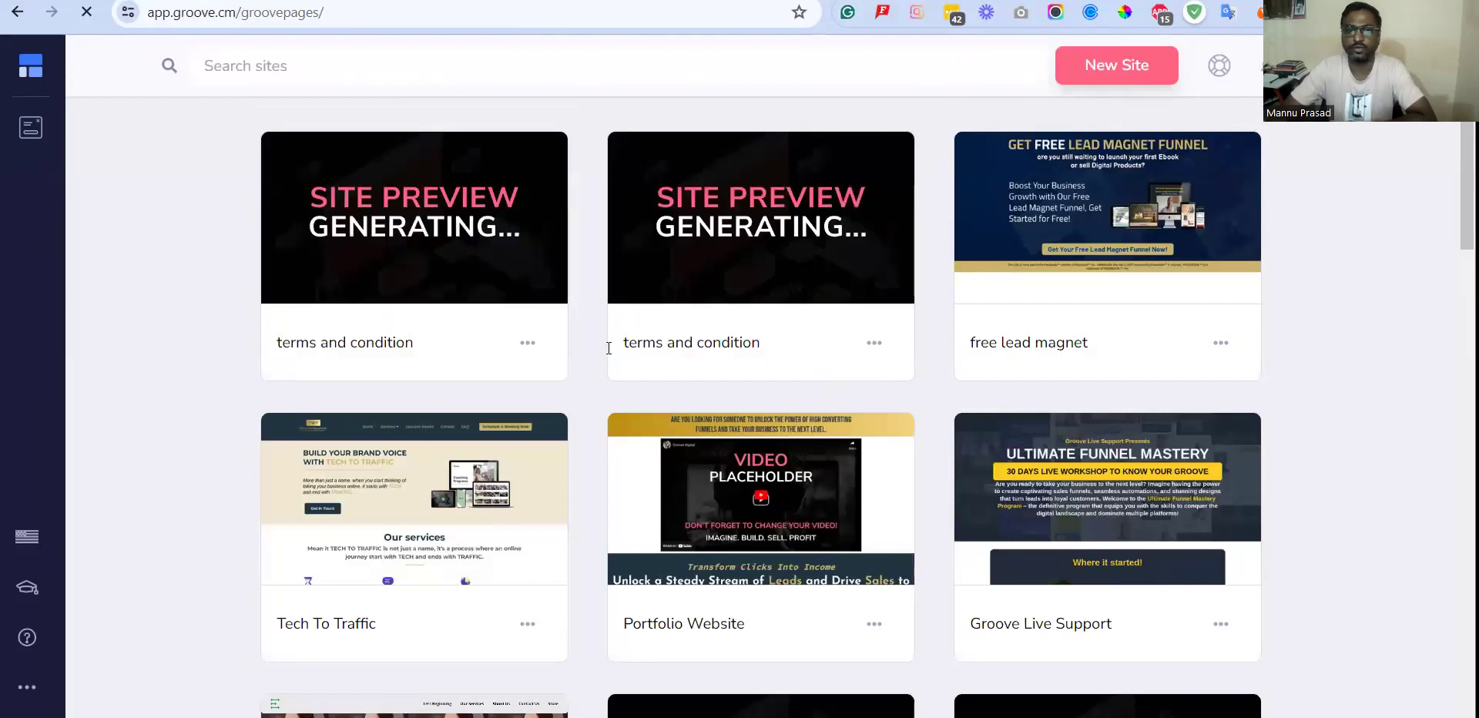
pyautogui.moveTo(443, 342); pyautogui.dragTo(282, 343)
pyautogui.click(428, 339)
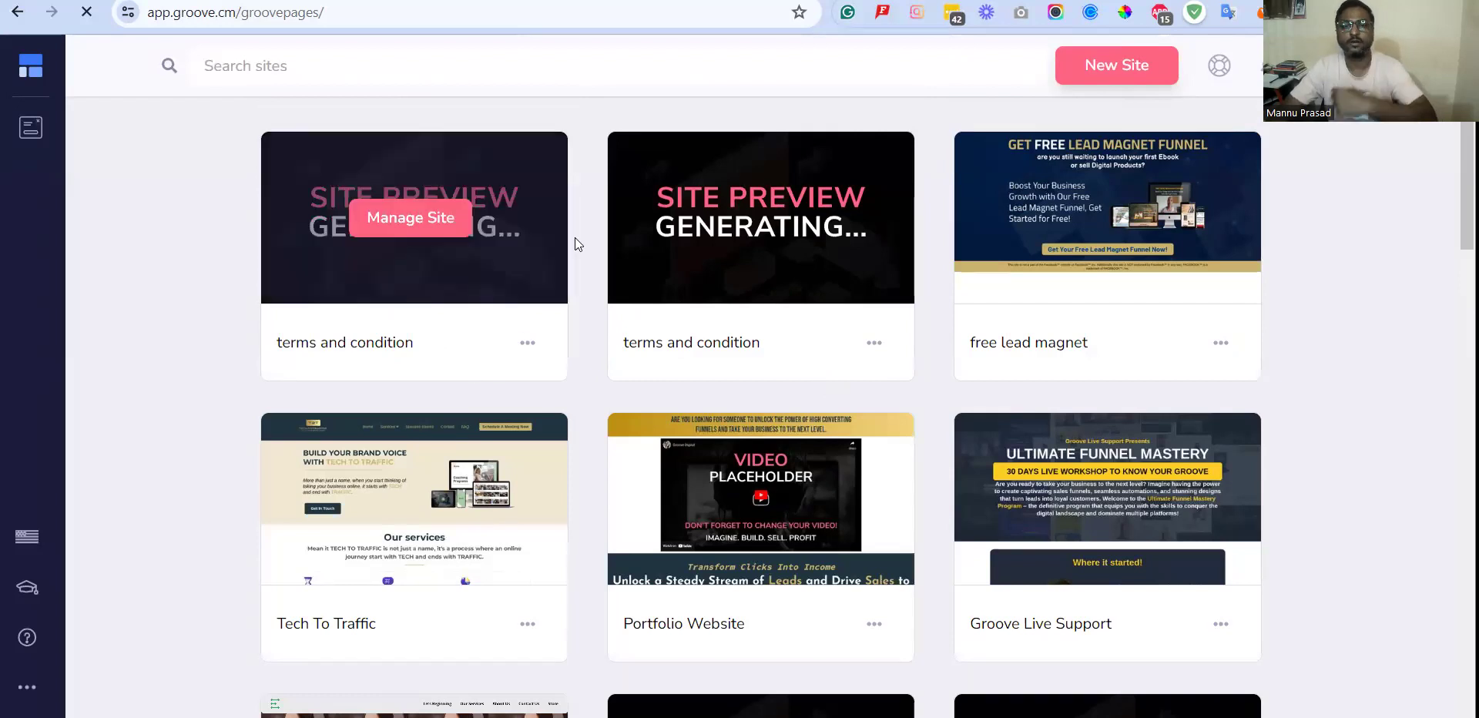
# Open the first listed terms and condition site in the builder and go to its Page 2.
pyautogui.moveTo(451, 222)
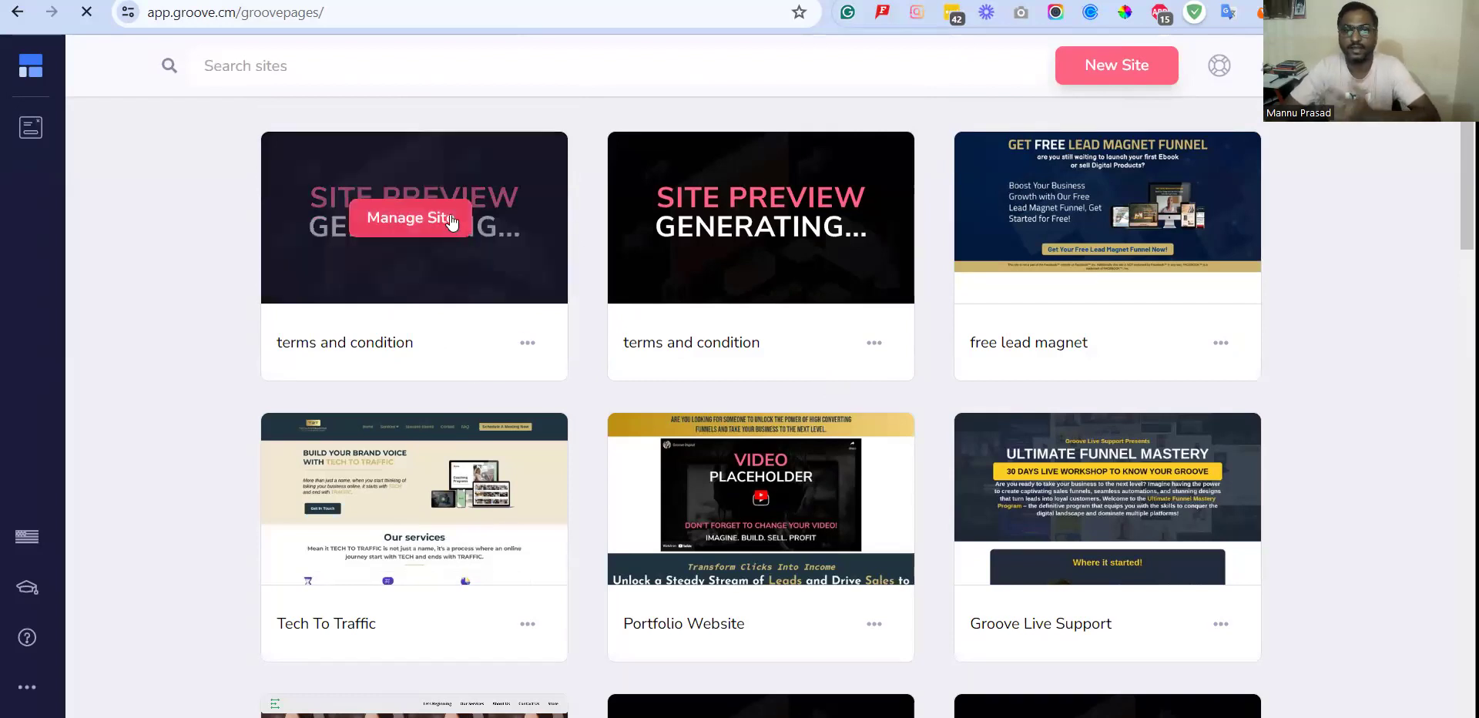
pyautogui.click(450, 221)
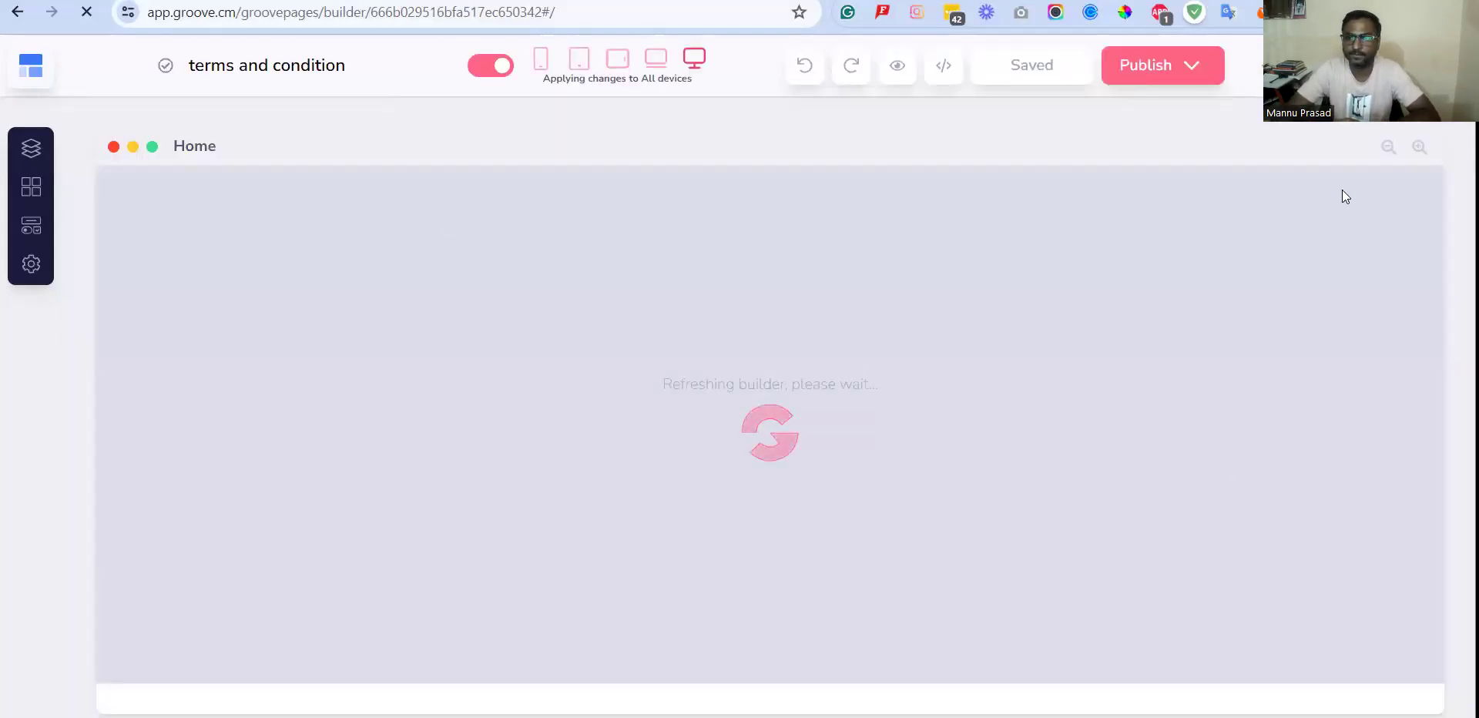
pyautogui.click(31, 148)
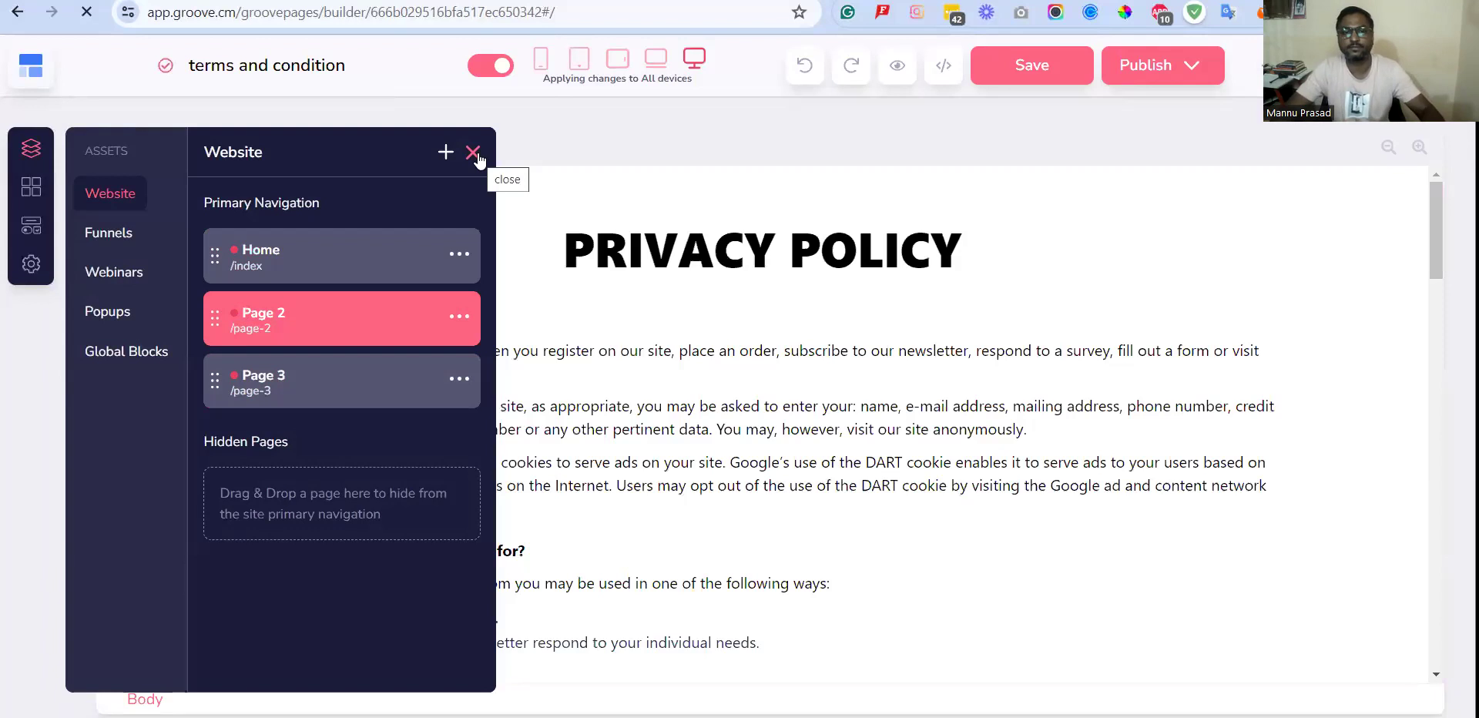
# Select the privacy policy paragraphs under "What information do we collect?" one by one to check that their text can be edited.
pyautogui.click(972, 425)
pyautogui.click(438, 448)
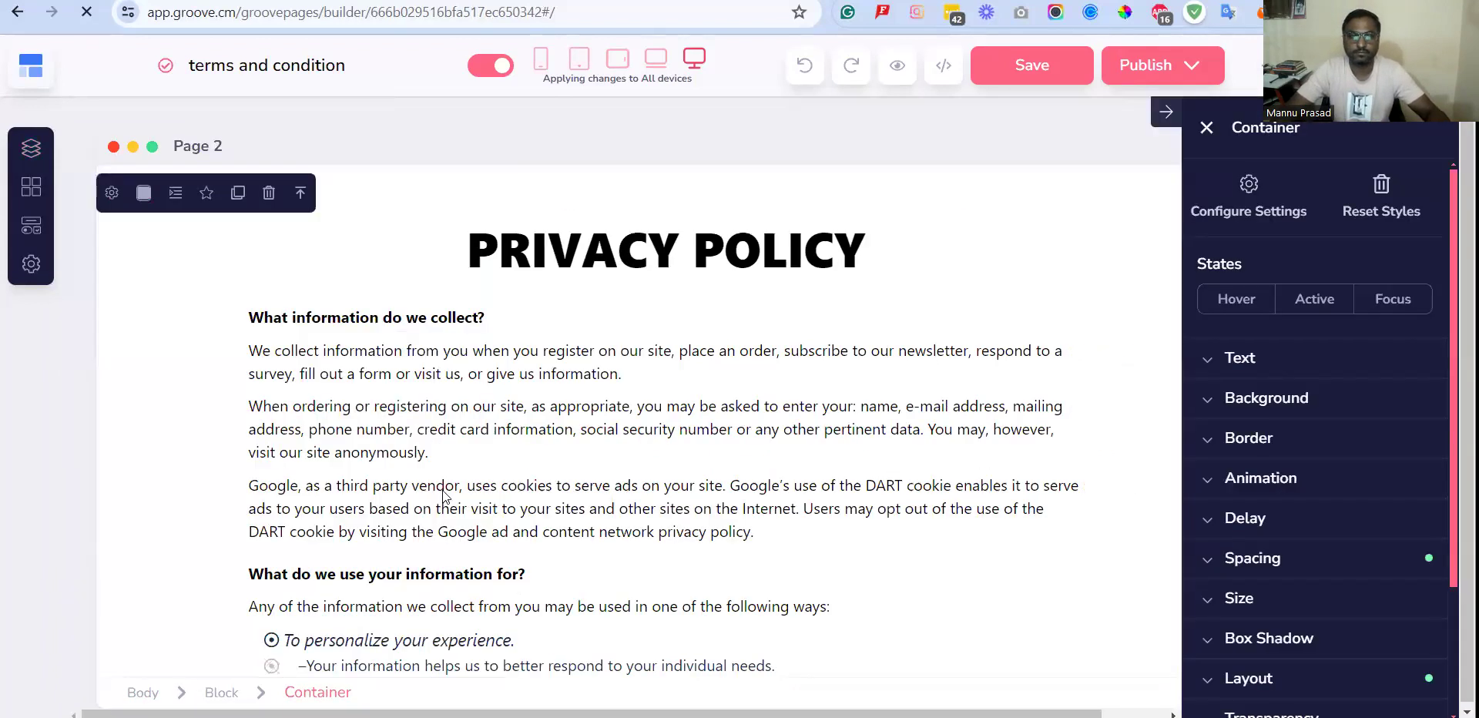
pyautogui.click(758, 533)
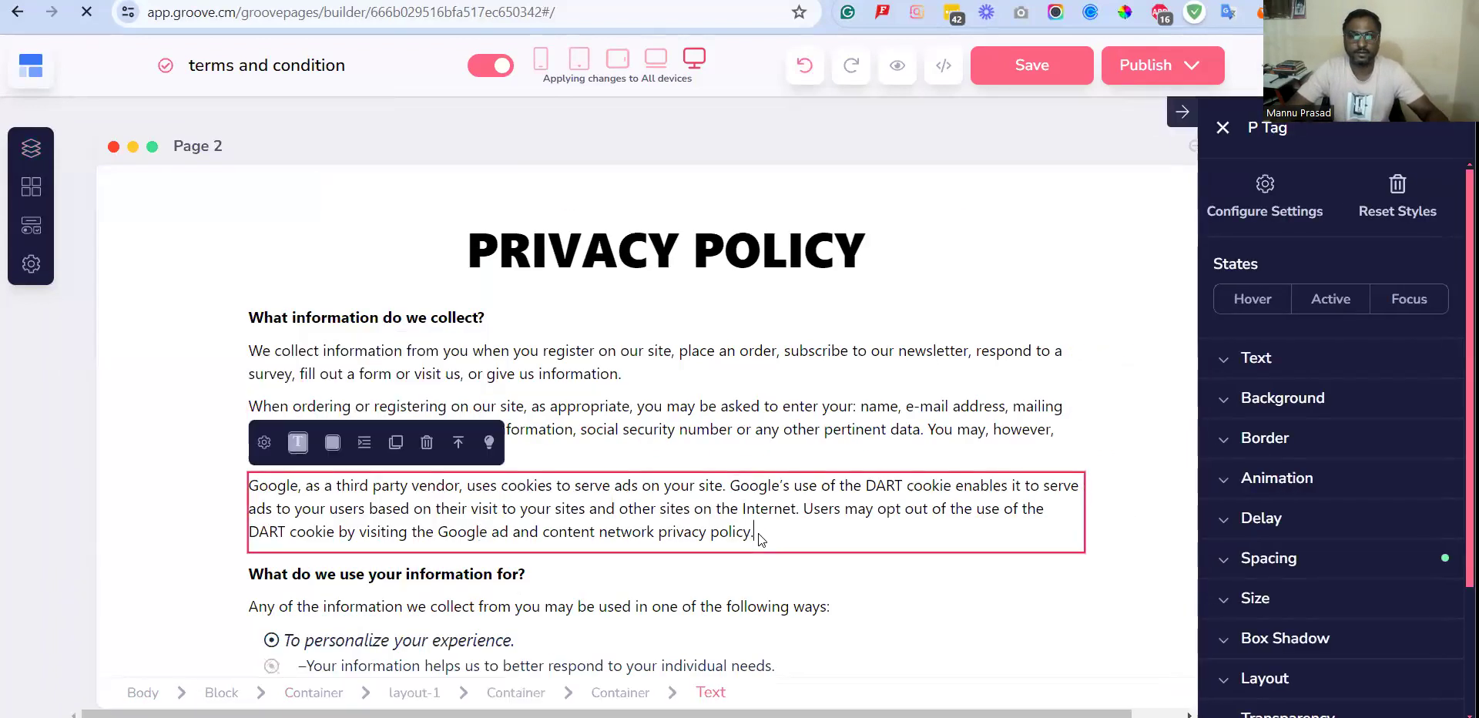
pyautogui.click(944, 357)
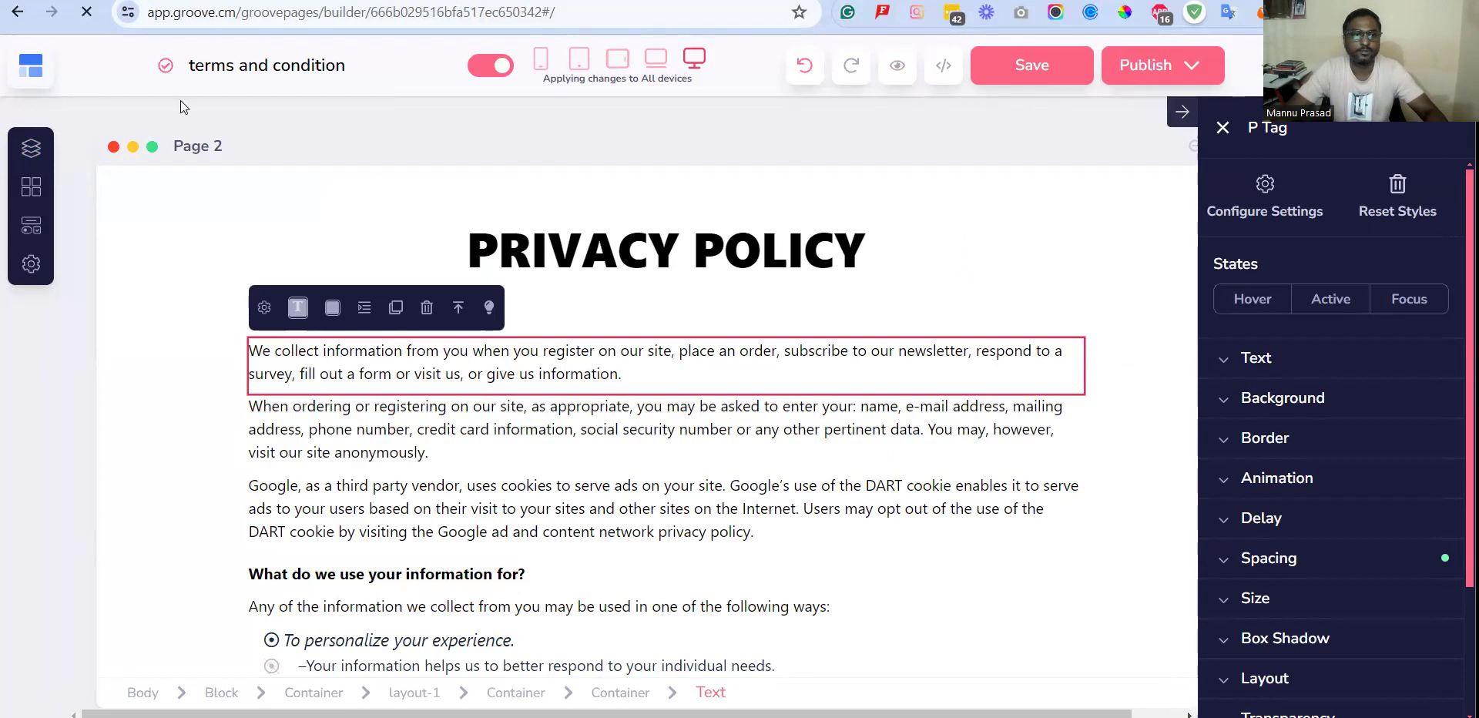
# Try to return to the Groove dashboard, stay in the builder instead, and save the terms and condition site.
pyautogui.click(31, 66)
pyautogui.click(98, 164)
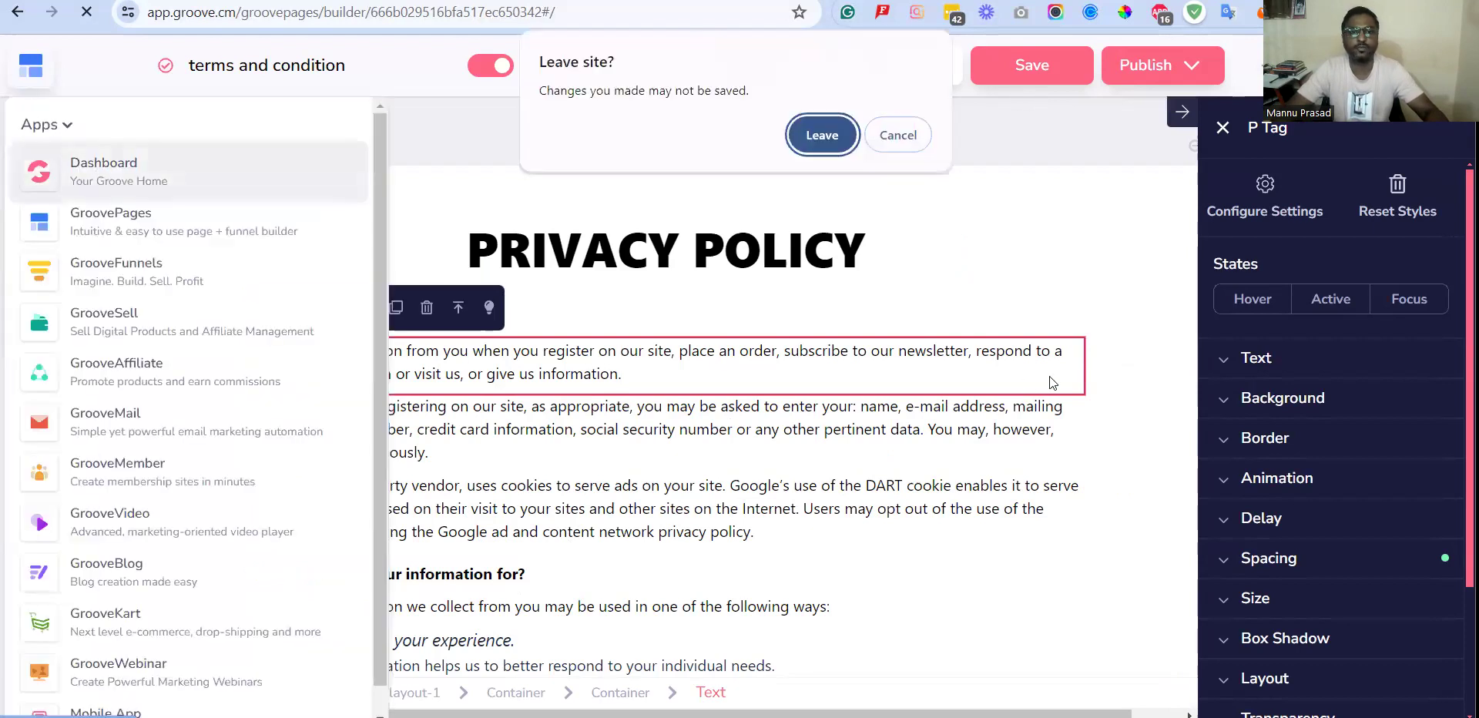
pyautogui.click(909, 138)
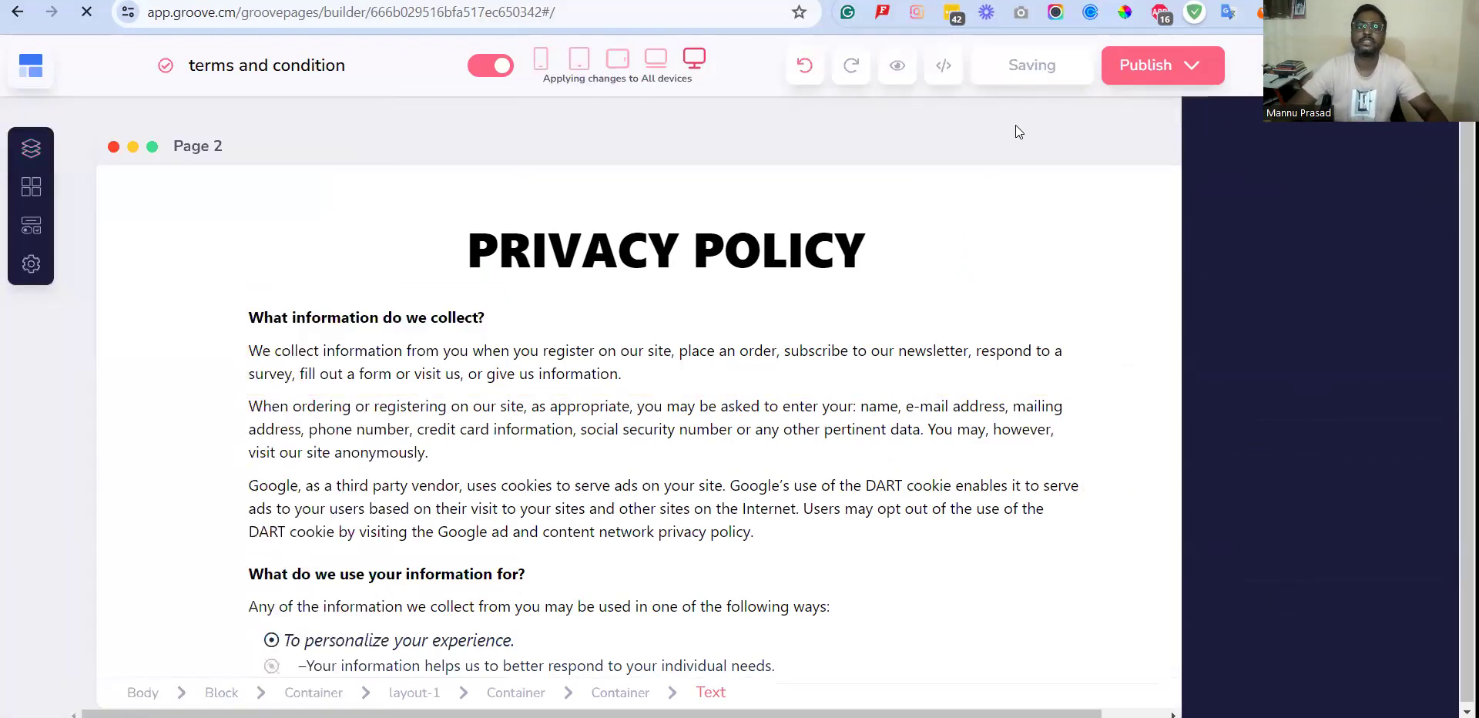